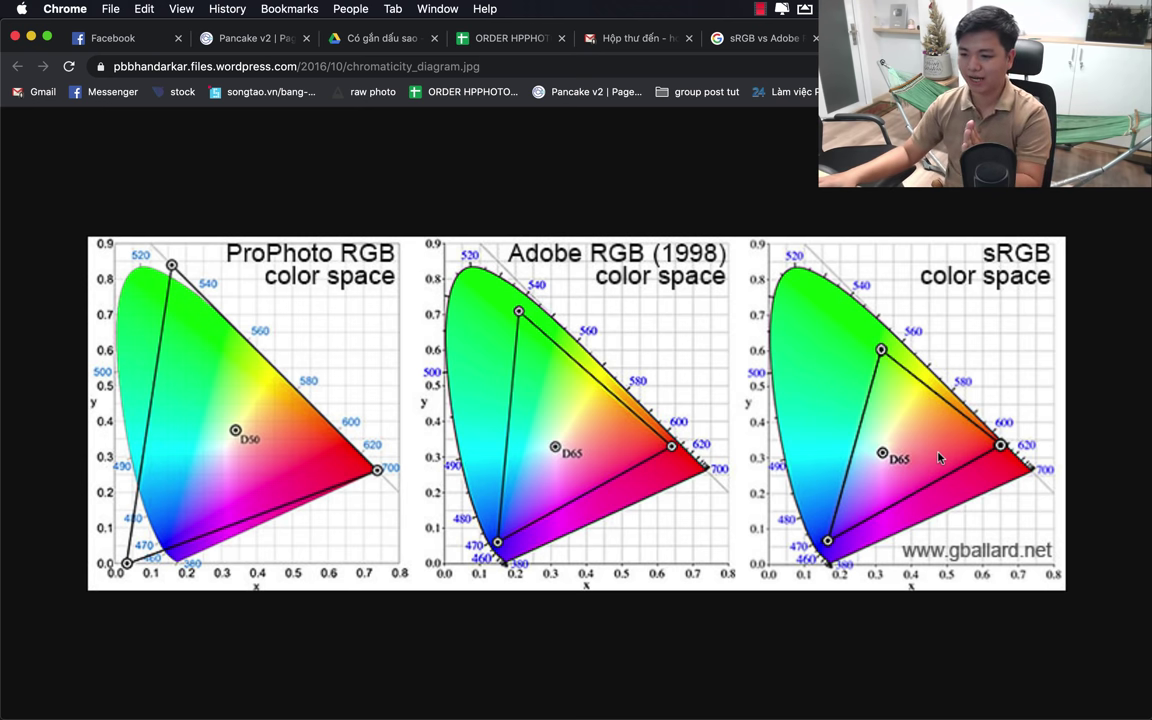
Step: Bring Chrome's chromaticity diagram window forward, then return to the NUO02038.jpg portrait in Photoshop
{"action": "left_click", "coordinate": [768, 688]}
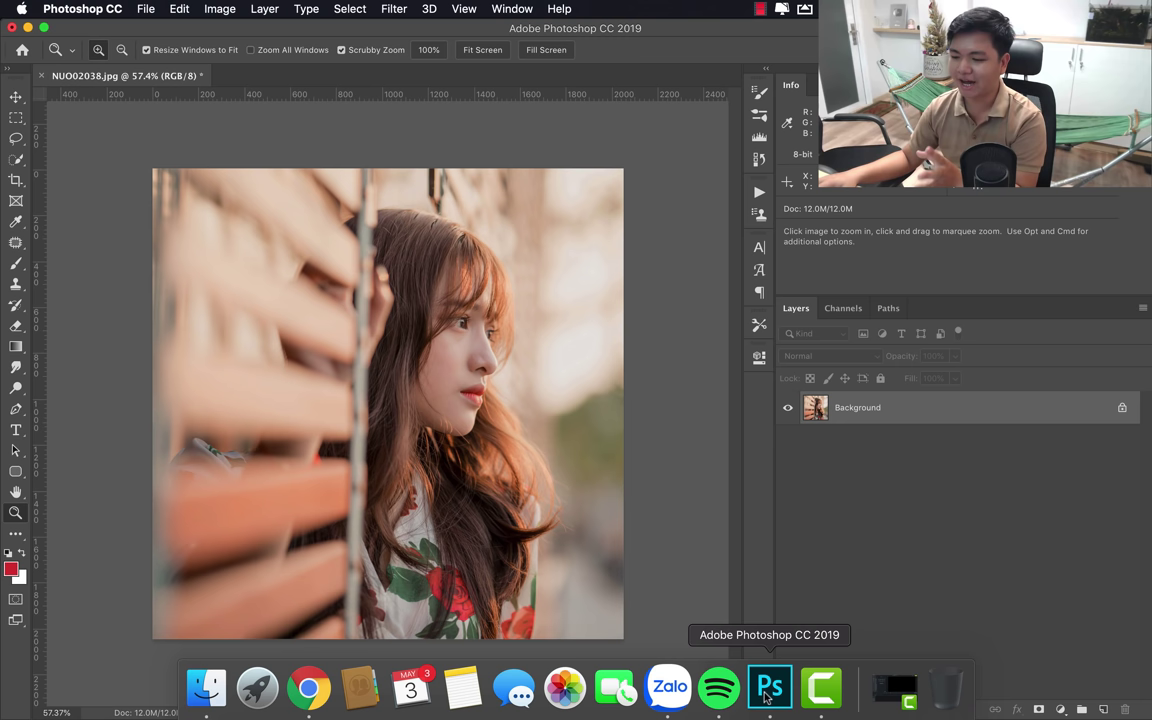
{"action": "right_click", "coordinate": [310, 692]}
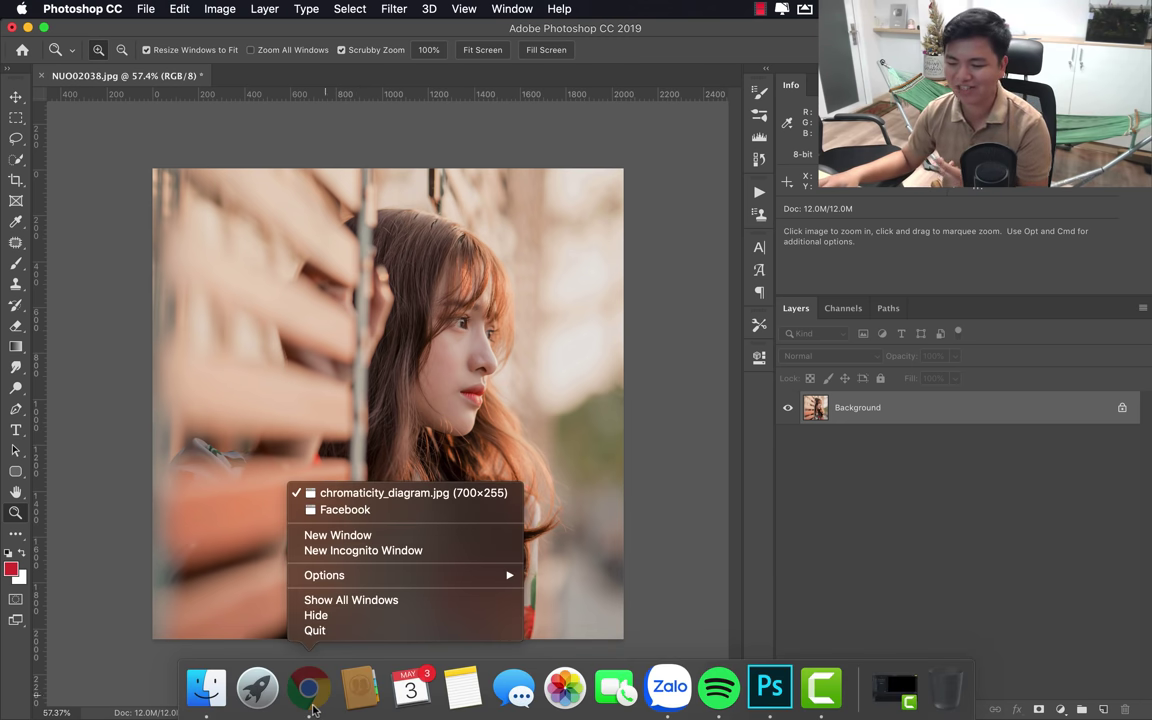
{"action": "left_click", "coordinate": [312, 705]}
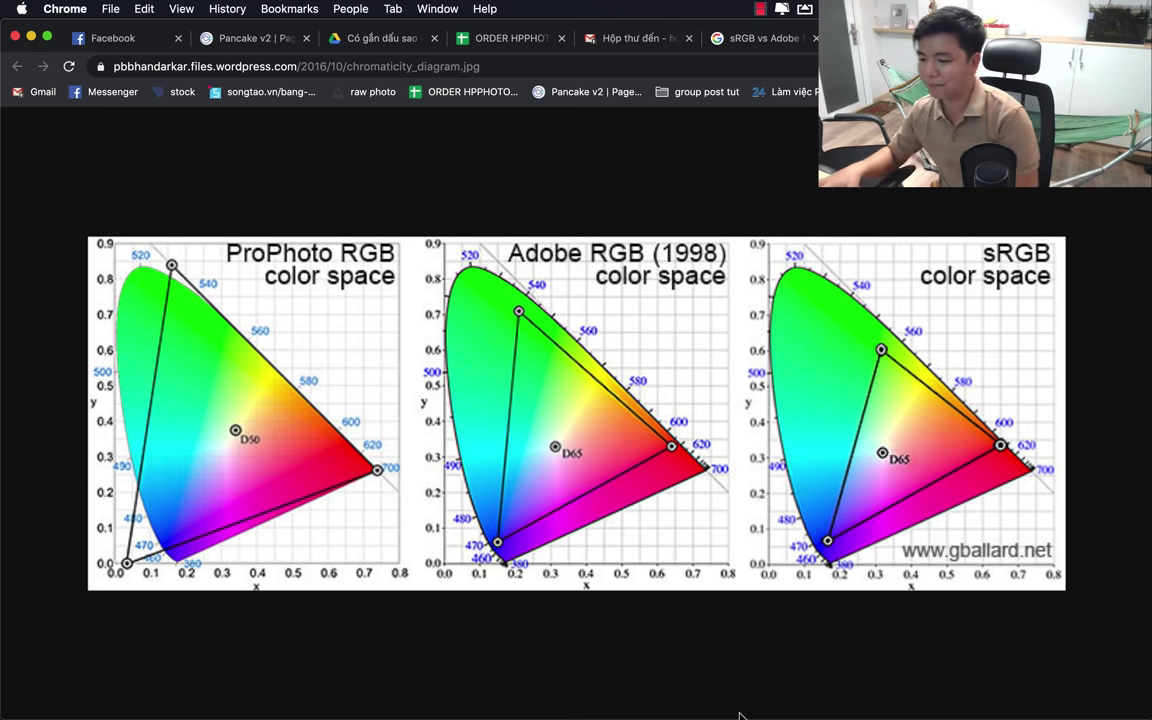
{"action": "left_click", "coordinate": [770, 708]}
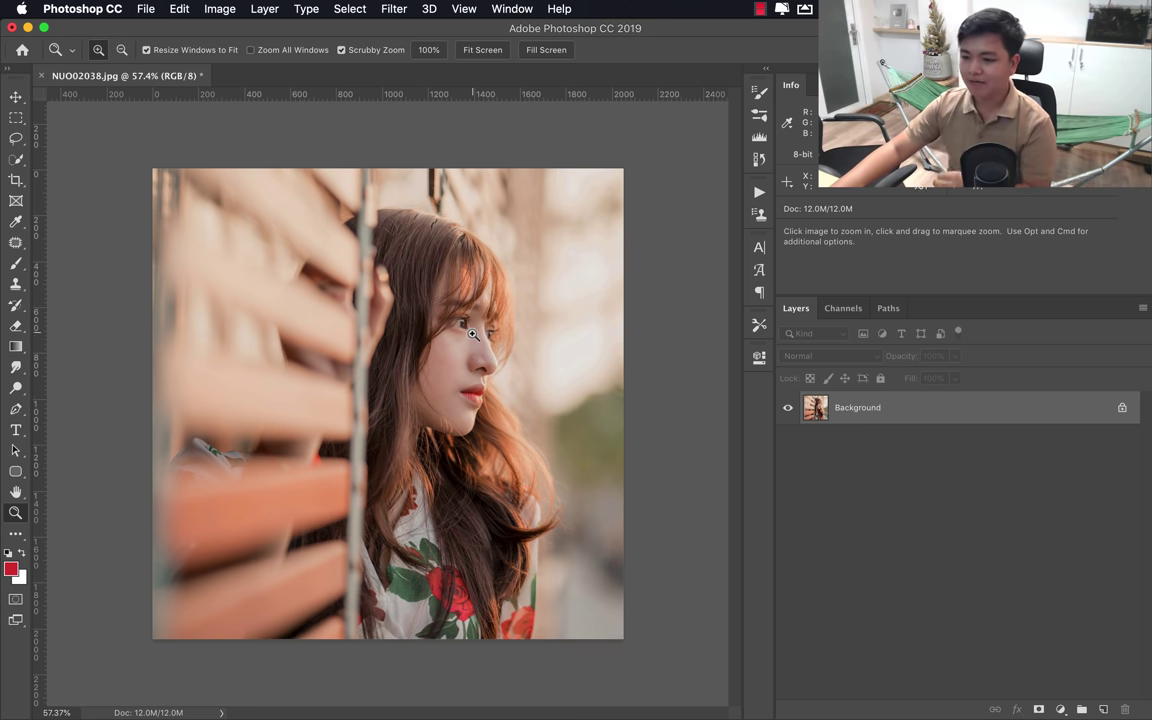
Step: Browse the Open Recent and Filter menus, closing both without choosing anything
{"action": "left_click", "coordinate": [142, 9]}
{"action": "mouse_move", "coordinate": [180, 88]}
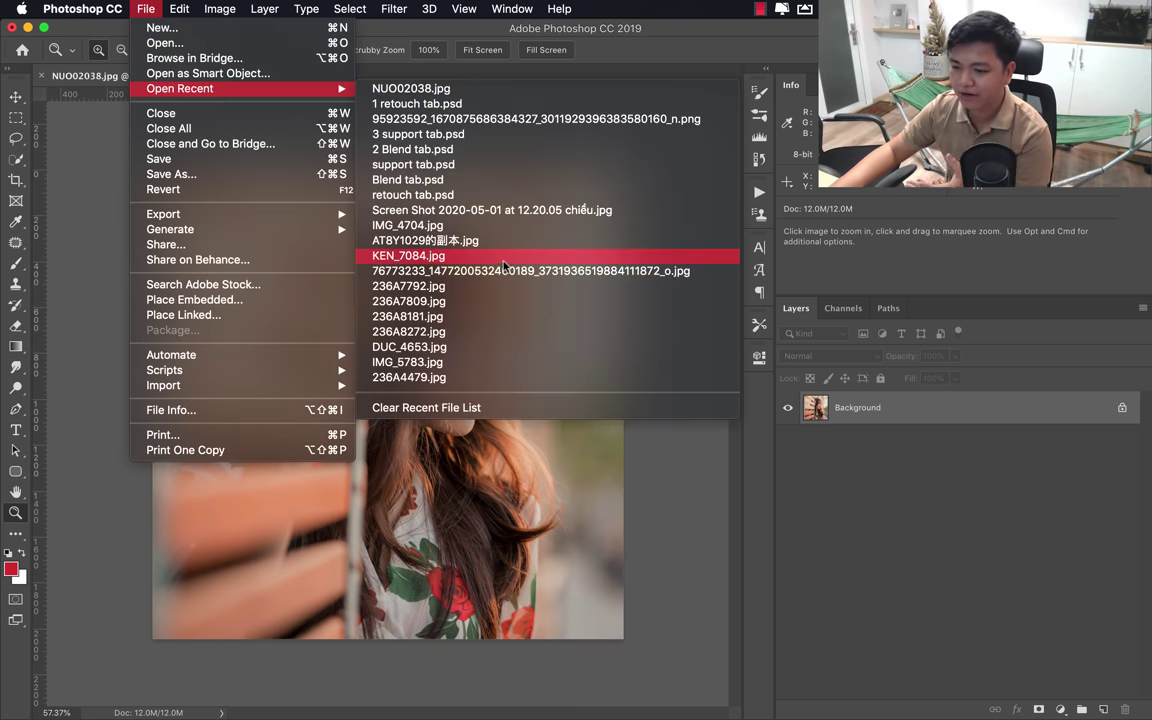
{"action": "left_click", "coordinate": [697, 28]}
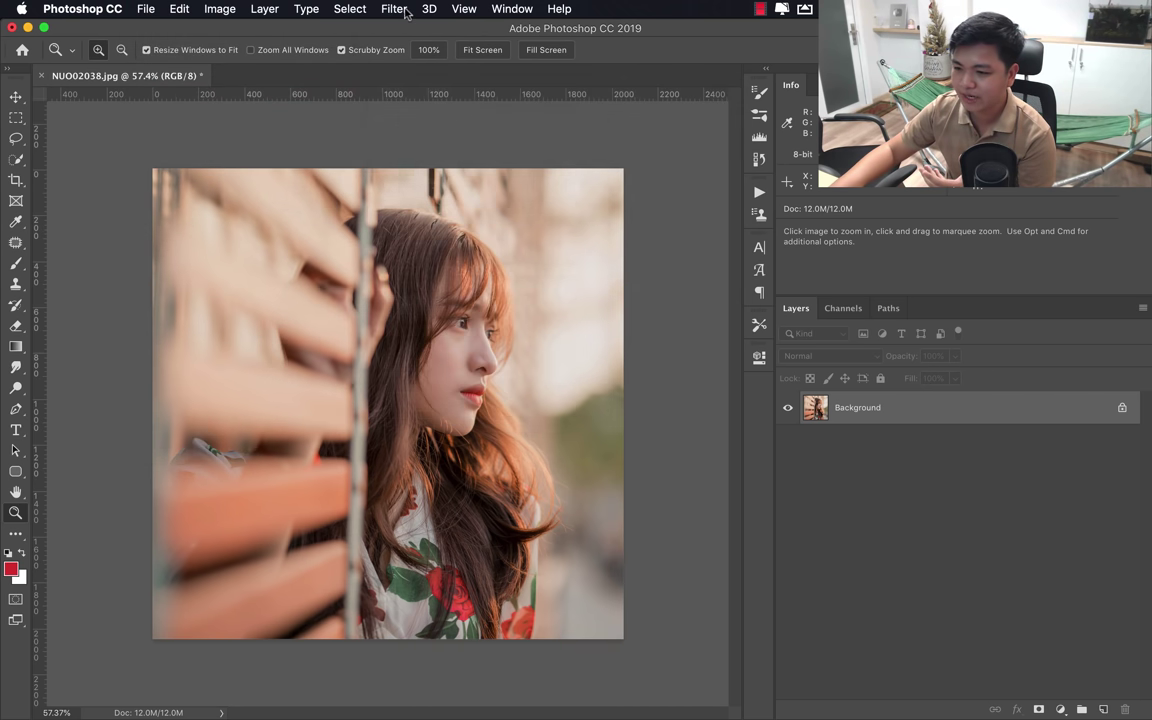
{"action": "left_click", "coordinate": [394, 9]}
{"action": "left_click", "coordinate": [693, 311]}
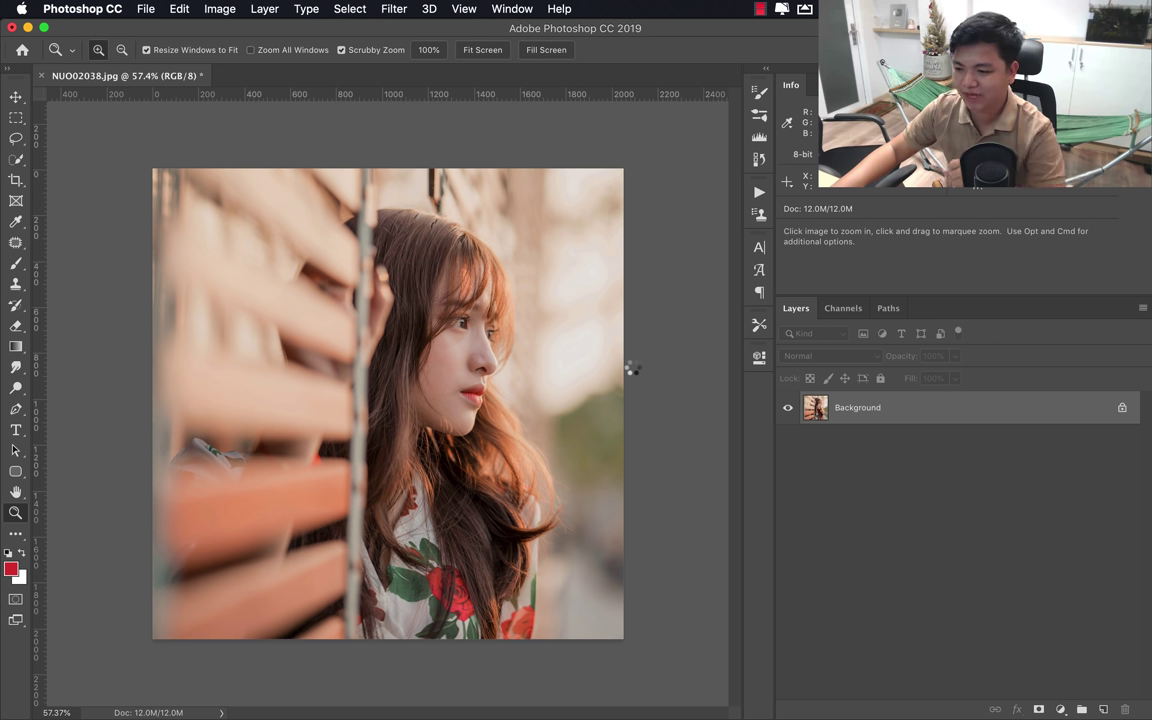
Step: Open Camera Raw Filter on the portrait, cancel it unchanged, and bring up Finder on the tuts folder
{"action": "key", "text": "shift+super+a"}
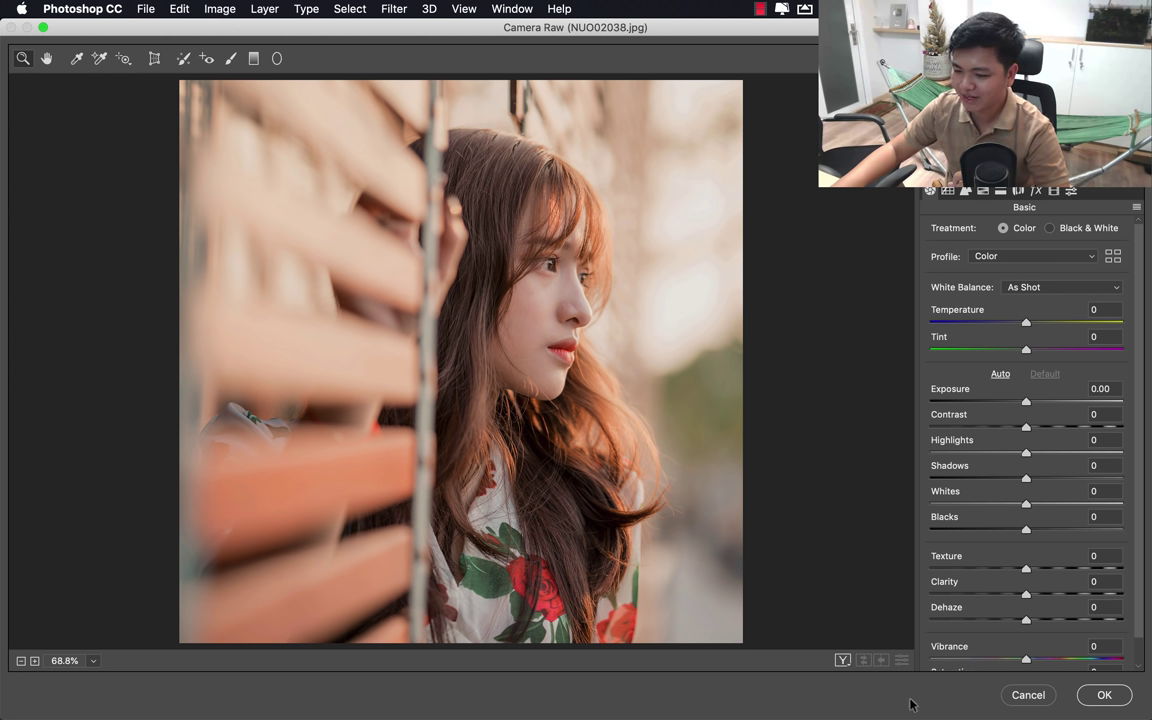
{"action": "left_click", "coordinate": [1028, 694]}
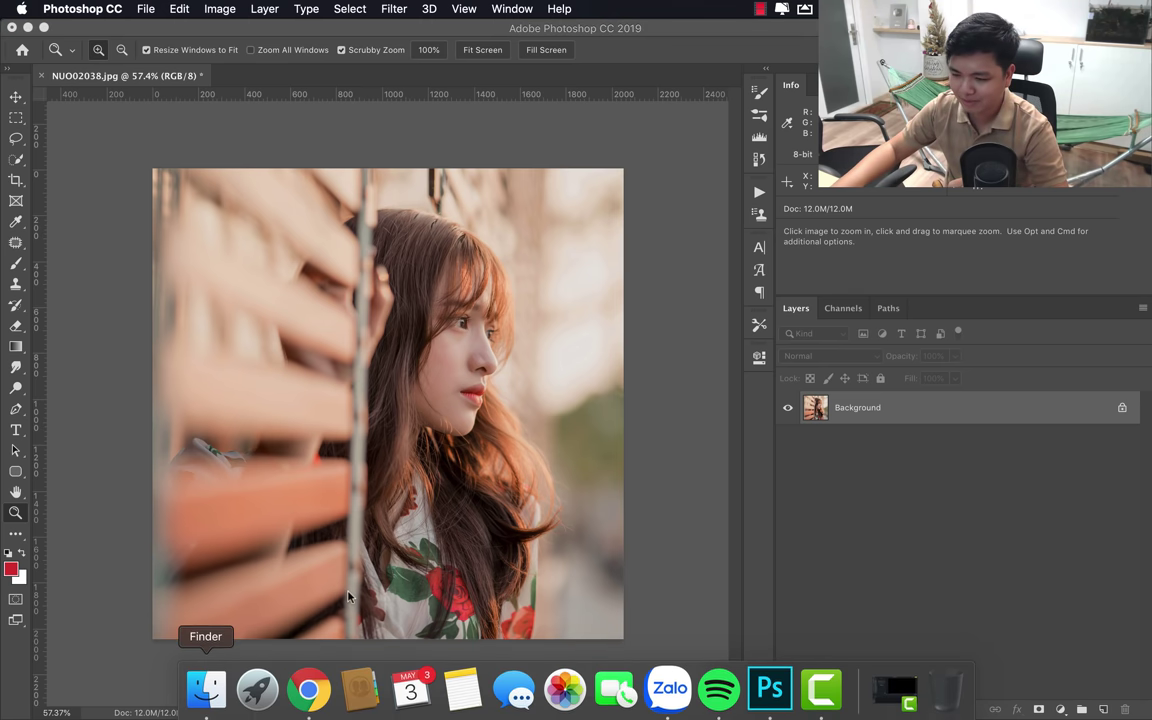
{"action": "left_click", "coordinate": [206, 688]}
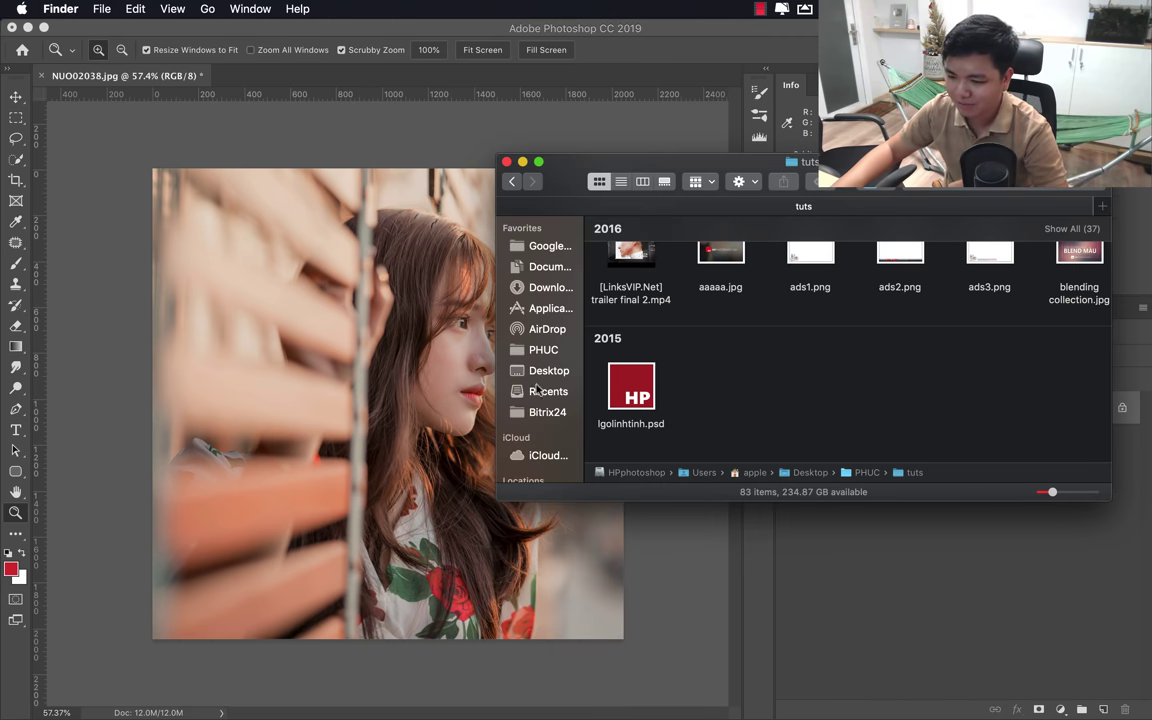
Step: Go from PHUC into stock suu tam and the model's folder, opening 236A8181.CR2 with Photoshop CC 2019
{"action": "left_click", "coordinate": [512, 182]}
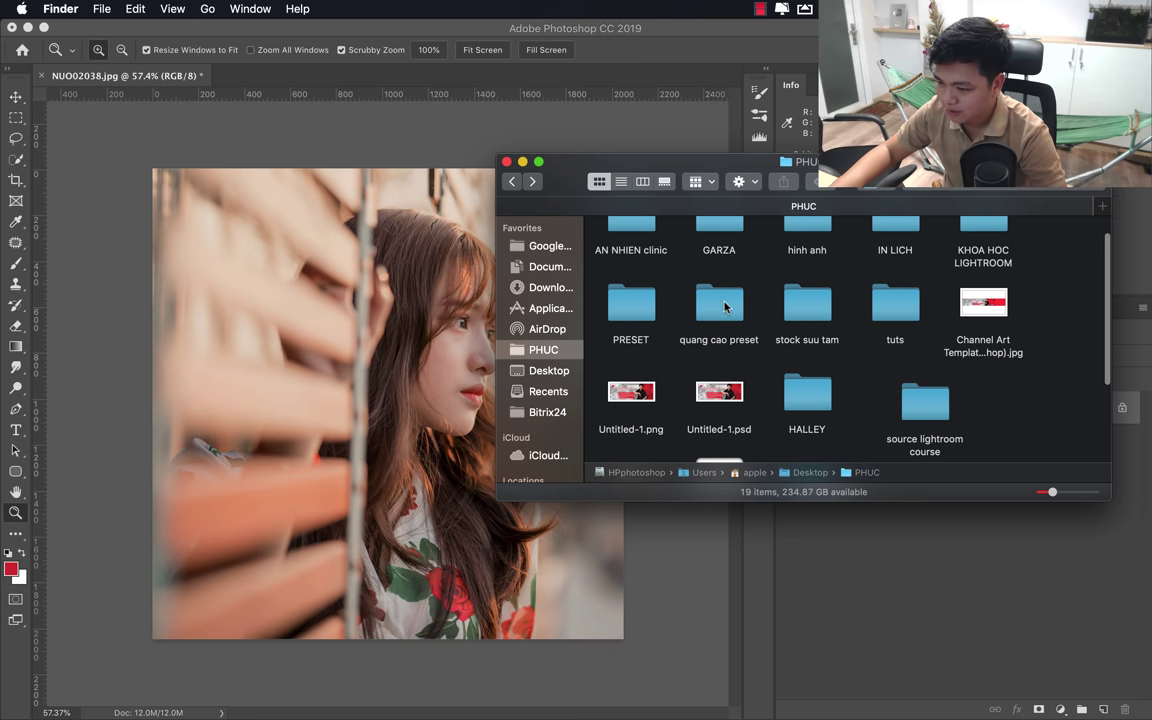
{"action": "double_click", "coordinate": [807, 303]}
{"action": "scroll", "coordinate": [810, 290], "scroll_direction": "down", "scroll_amount": 2}
{"action": "scroll", "coordinate": [815, 265], "scroll_direction": "down", "scroll_amount": 1}
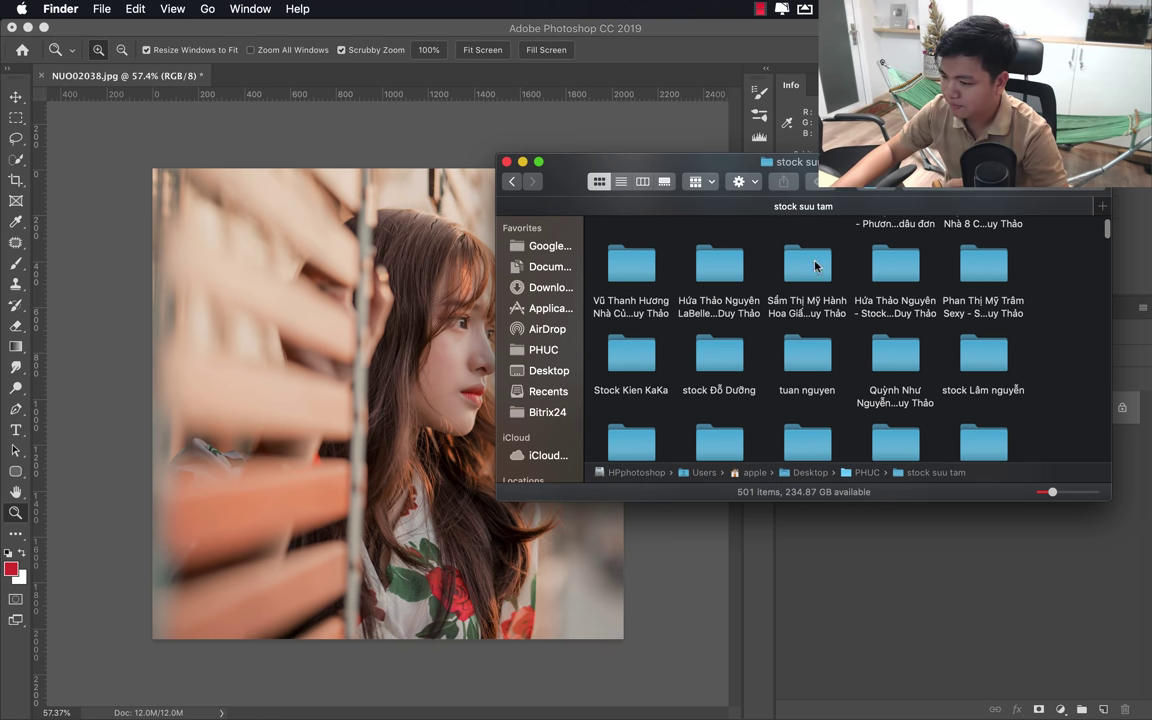
{"action": "scroll", "coordinate": [815, 265], "scroll_direction": "up", "scroll_amount": 2}
{"action": "double_click", "coordinate": [720, 334]}
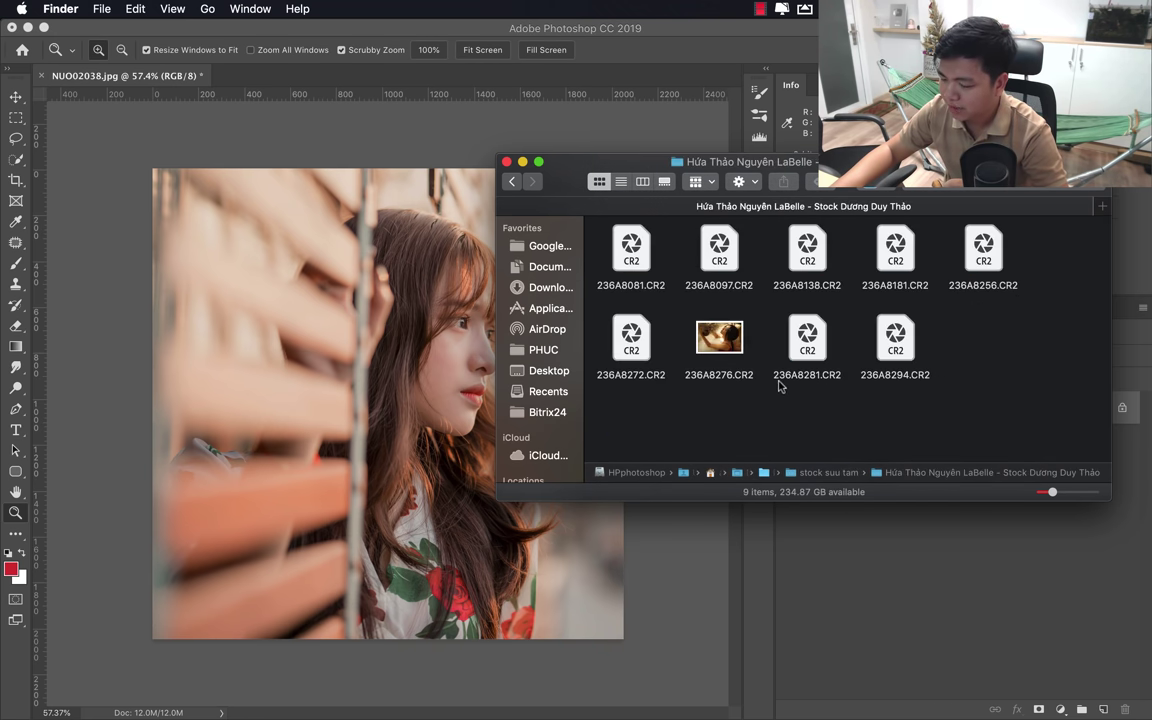
{"action": "right_click", "coordinate": [898, 255]}
{"action": "mouse_move", "coordinate": [937, 275]}
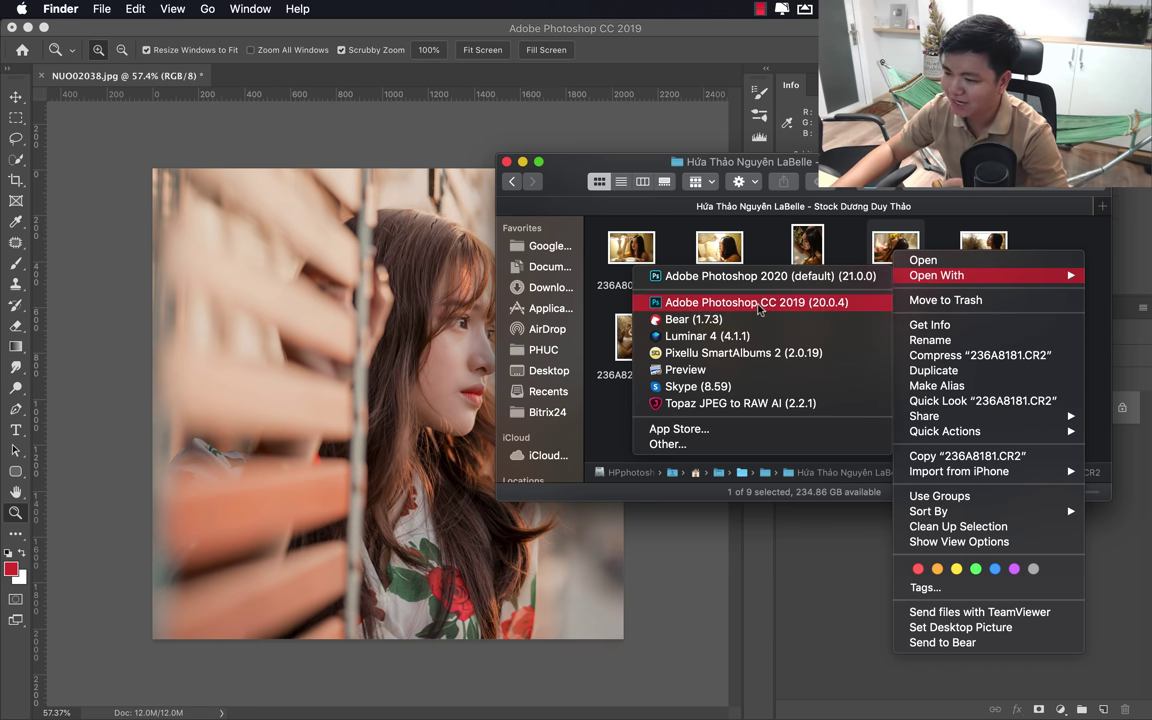
{"action": "left_click", "coordinate": [758, 302]}
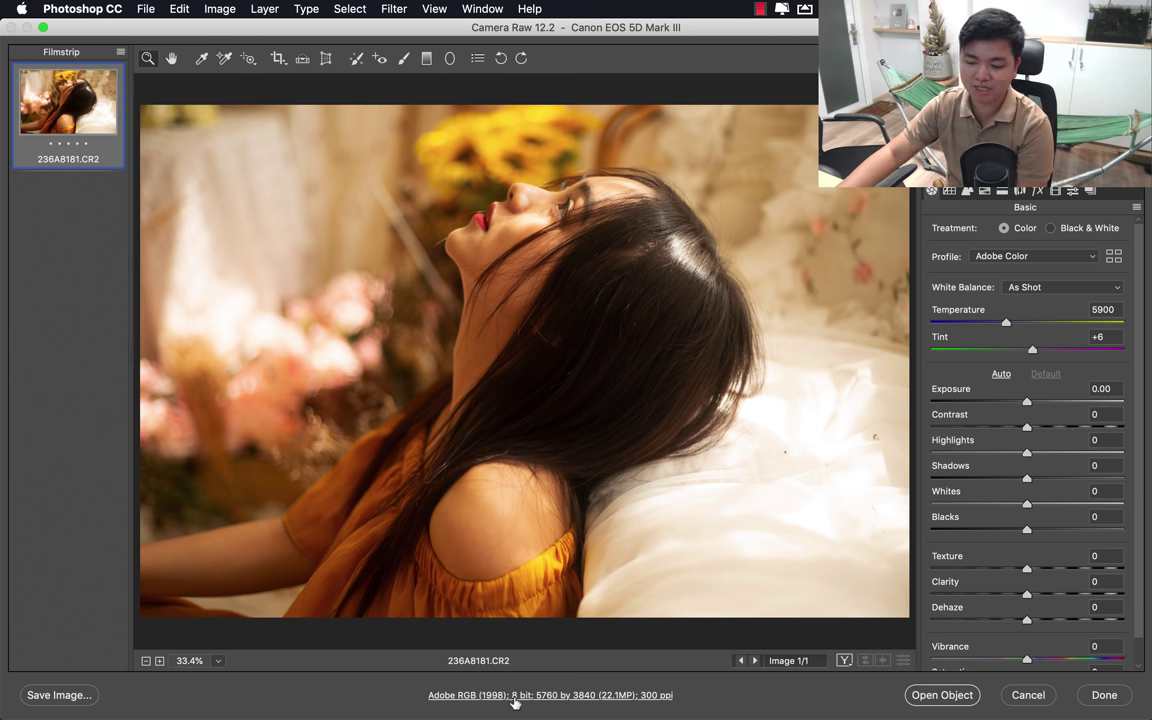
Step: Review the Space profiles in Camera Raw's Workflow Options, which show Adobe RGB (1998), then close them
{"action": "left_click", "coordinate": [575, 695]}
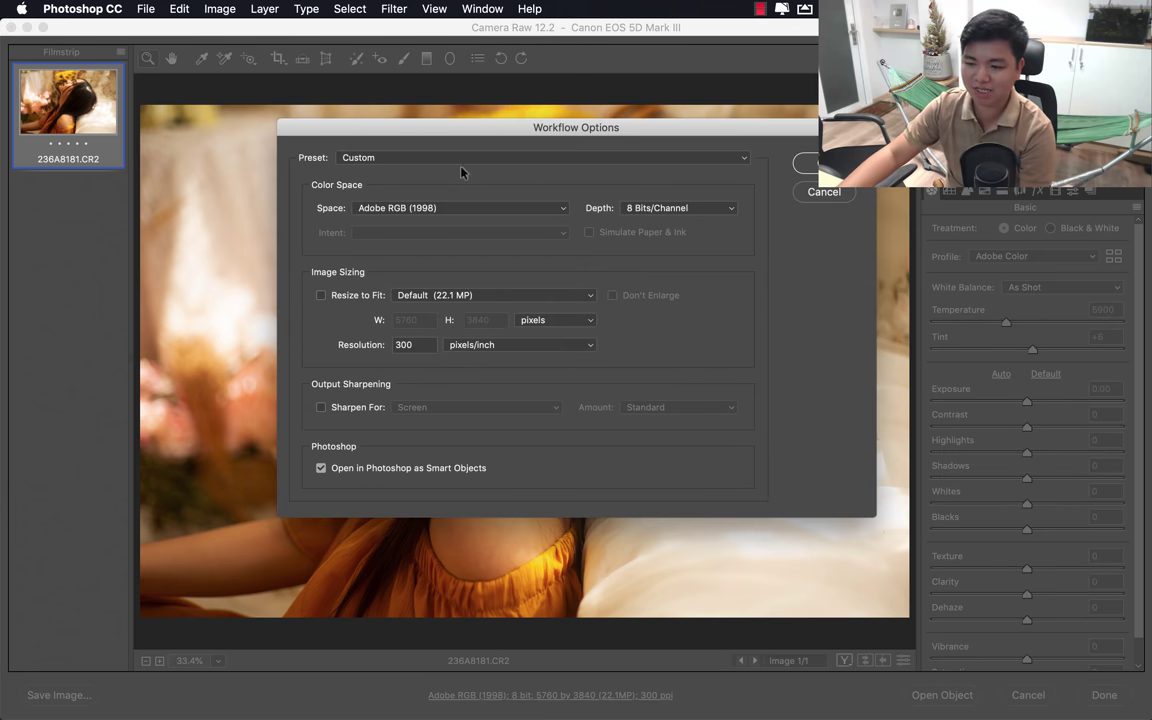
{"action": "left_click_drag", "start_coordinate": [447, 134], "coordinate": [401, 140]}
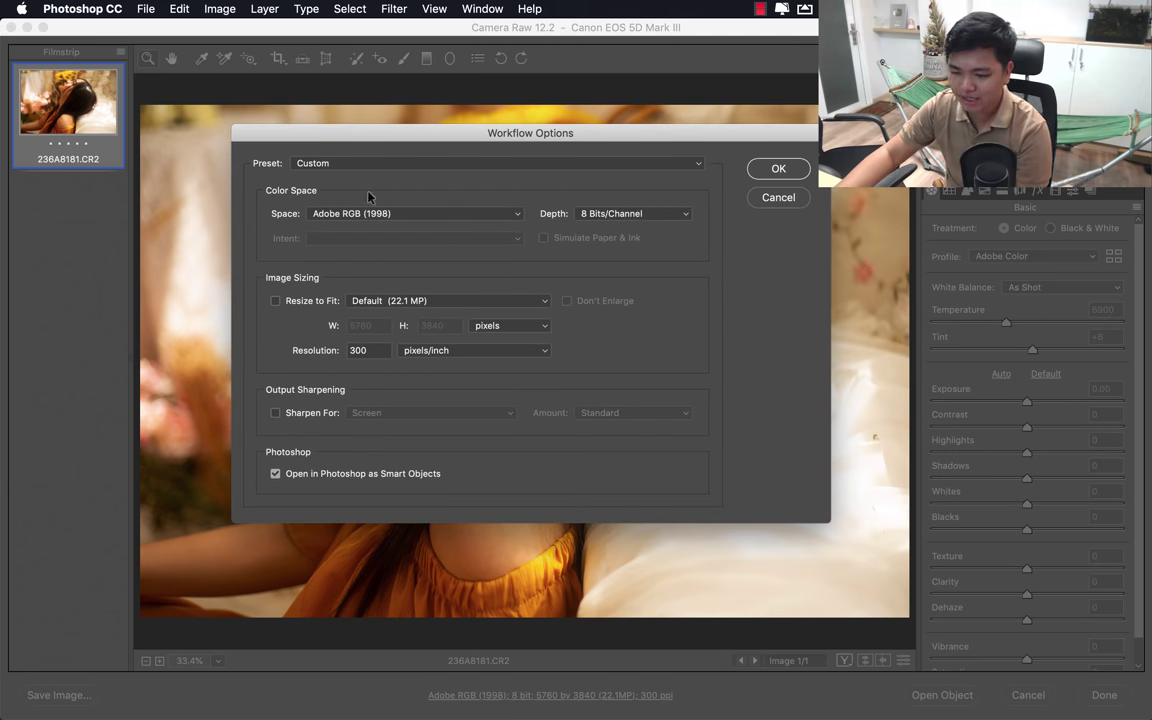
{"action": "left_click", "coordinate": [474, 217]}
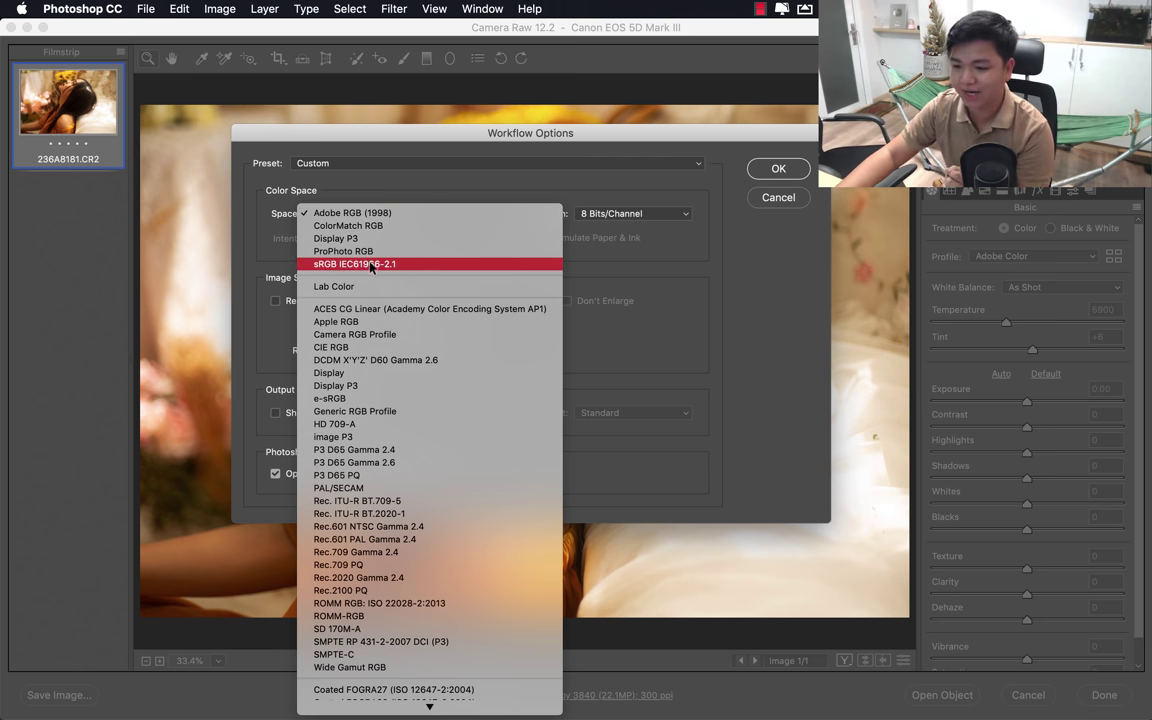
{"action": "left_click", "coordinate": [778, 197]}
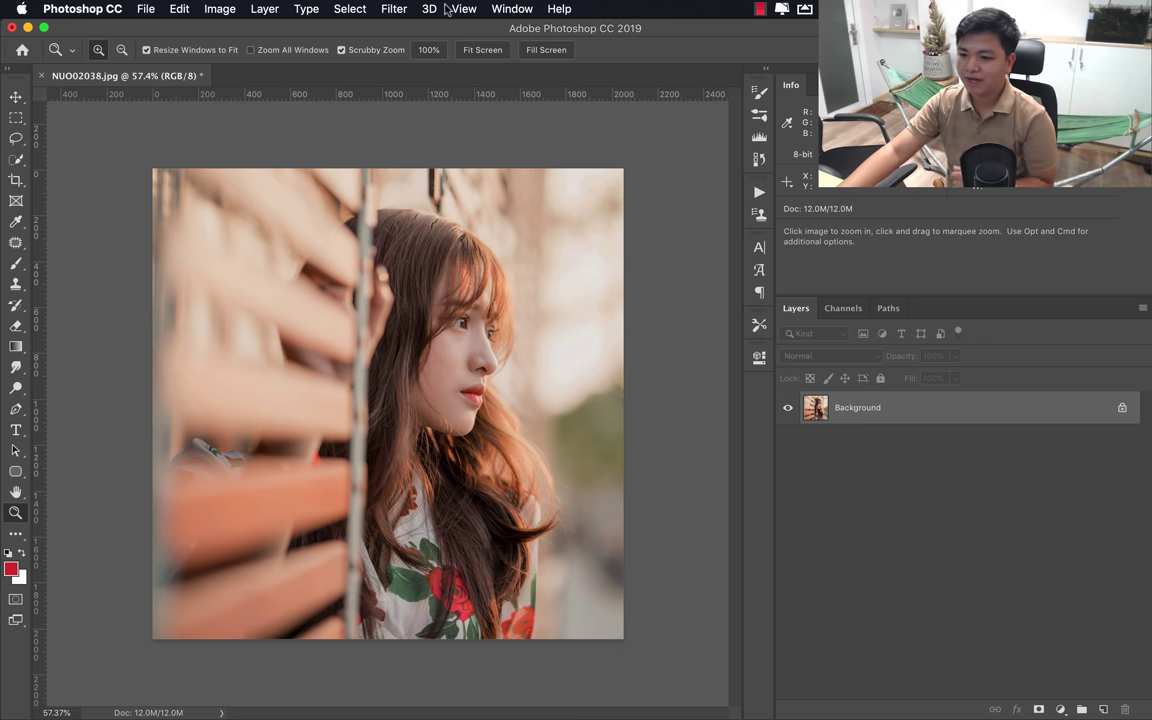
{"action": "left_click", "coordinate": [394, 9]}
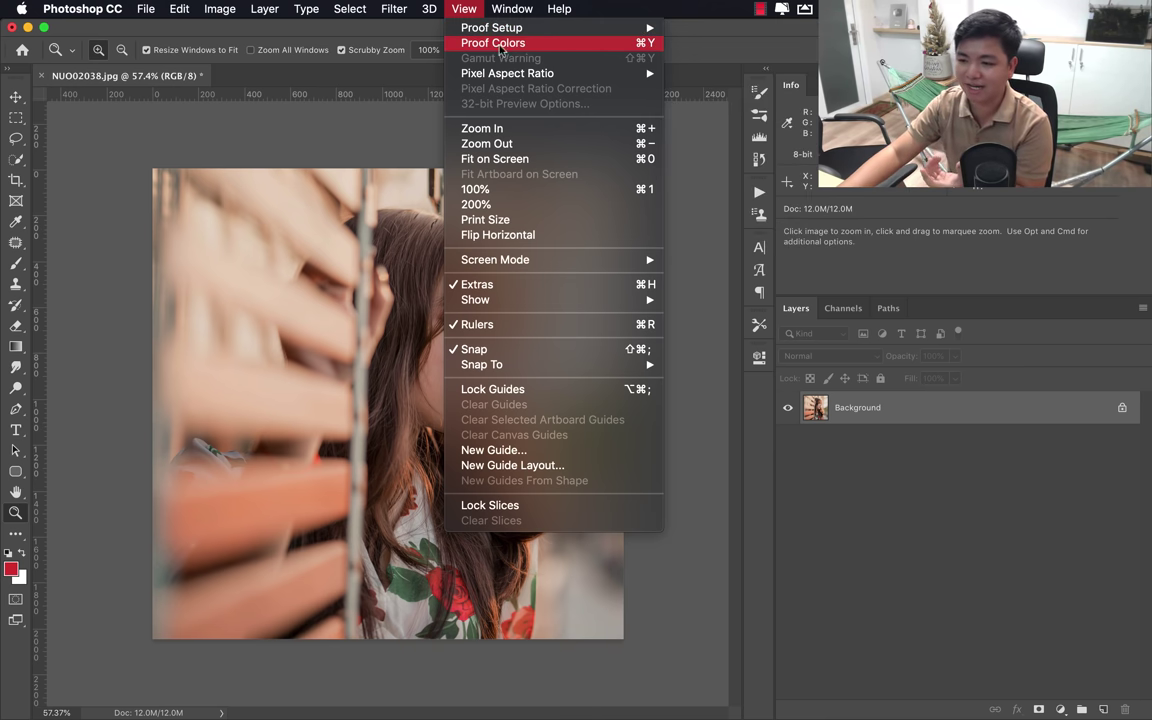
{"action": "left_click", "coordinate": [336, 38]}
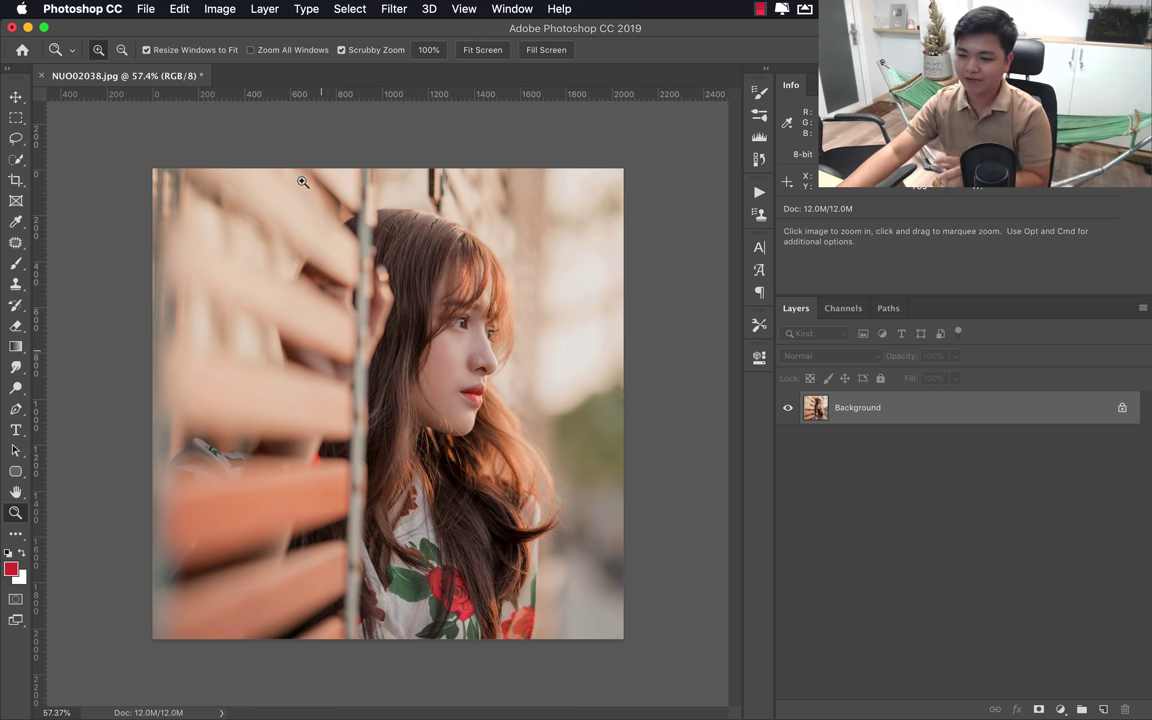
{"action": "left_click", "coordinate": [176, 10]}
{"action": "mouse_move", "coordinate": [179, 9]}
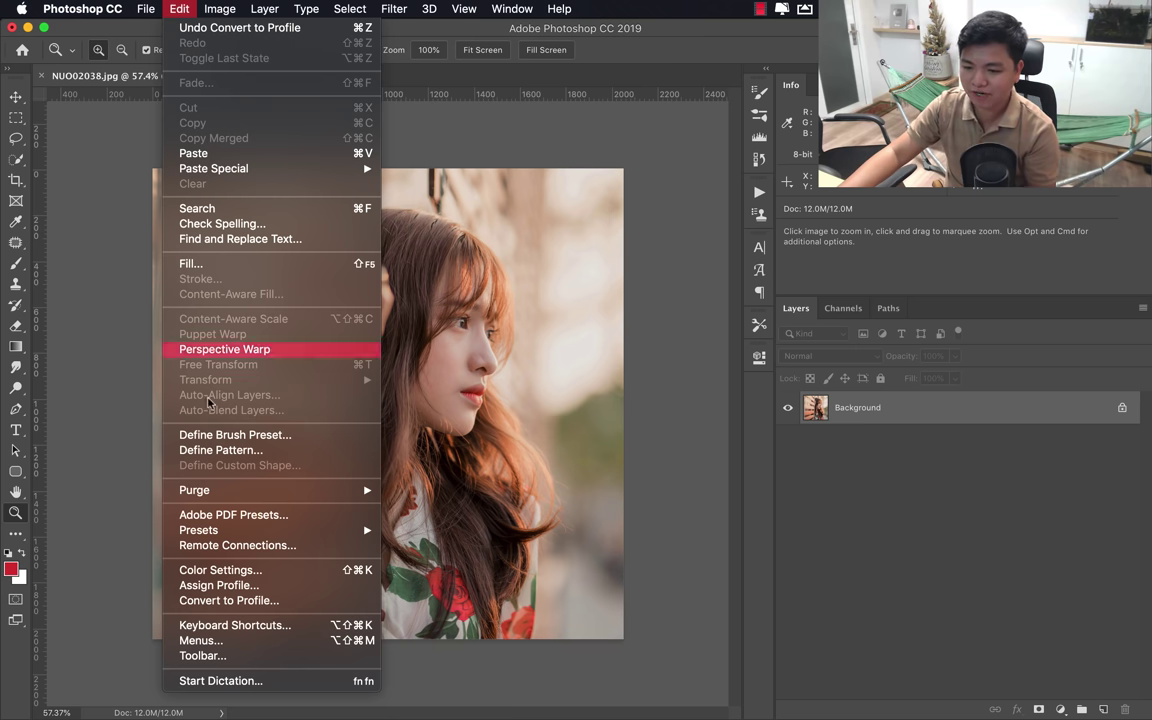
Step: Set Convert to Profile's destination to Adobe RGB (1998) and move the dialog aside to view the photo
{"action": "left_click", "coordinate": [265, 599]}
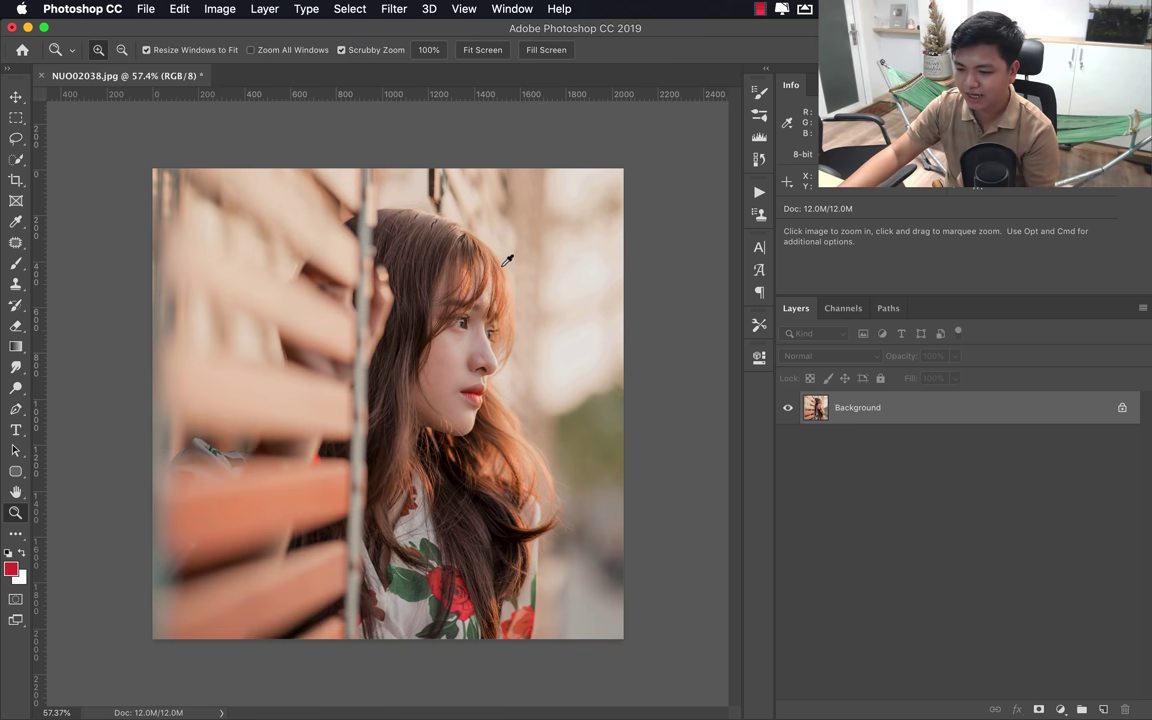
{"action": "left_click", "coordinate": [517, 307]}
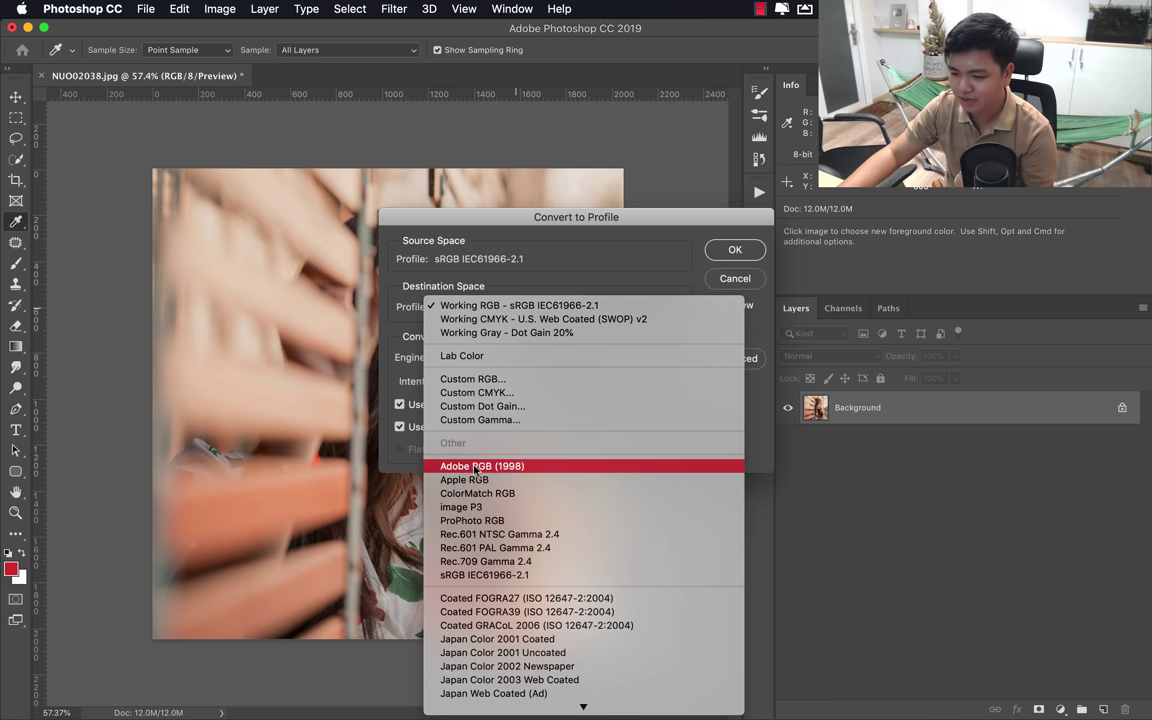
{"action": "left_click", "coordinate": [510, 475]}
{"action": "left_click", "coordinate": [497, 307]}
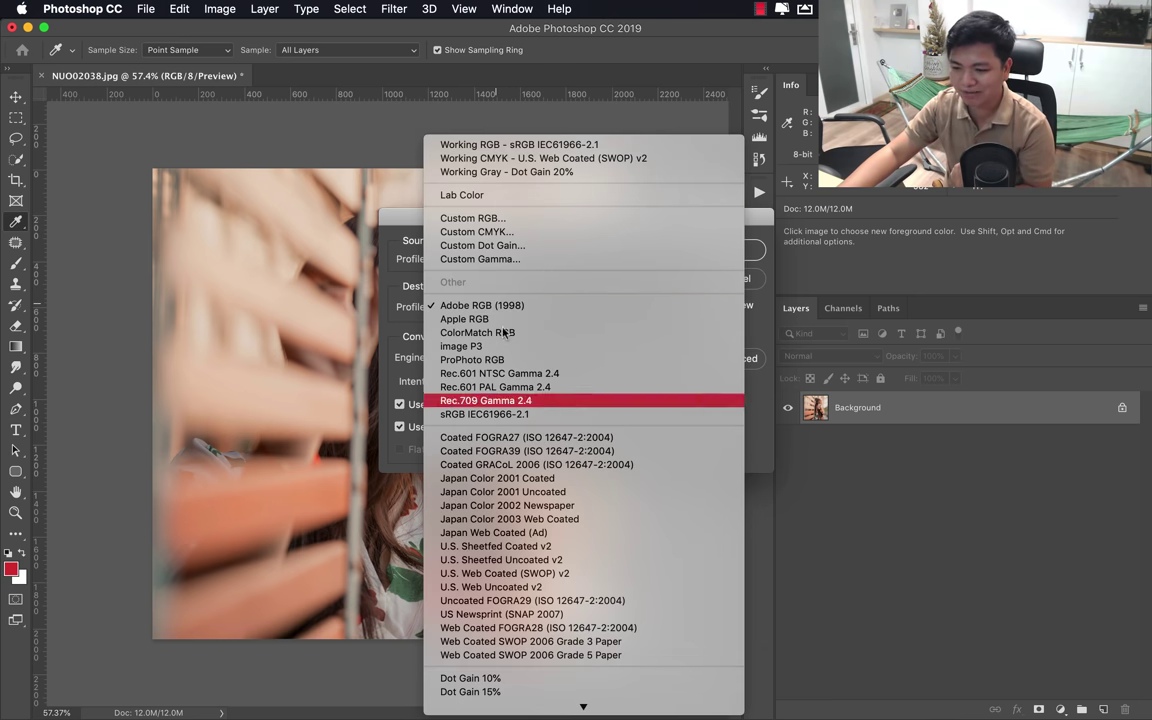
{"action": "scroll", "coordinate": [510, 325], "scroll_direction": "down", "scroll_amount": 5}
{"action": "scroll", "coordinate": [575, 545], "scroll_direction": "down", "scroll_amount": 2}
{"action": "scroll", "coordinate": [575, 545], "scroll_direction": "down", "scroll_amount": 10}
{"action": "scroll", "coordinate": [575, 545], "scroll_direction": "down", "scroll_amount": 10}
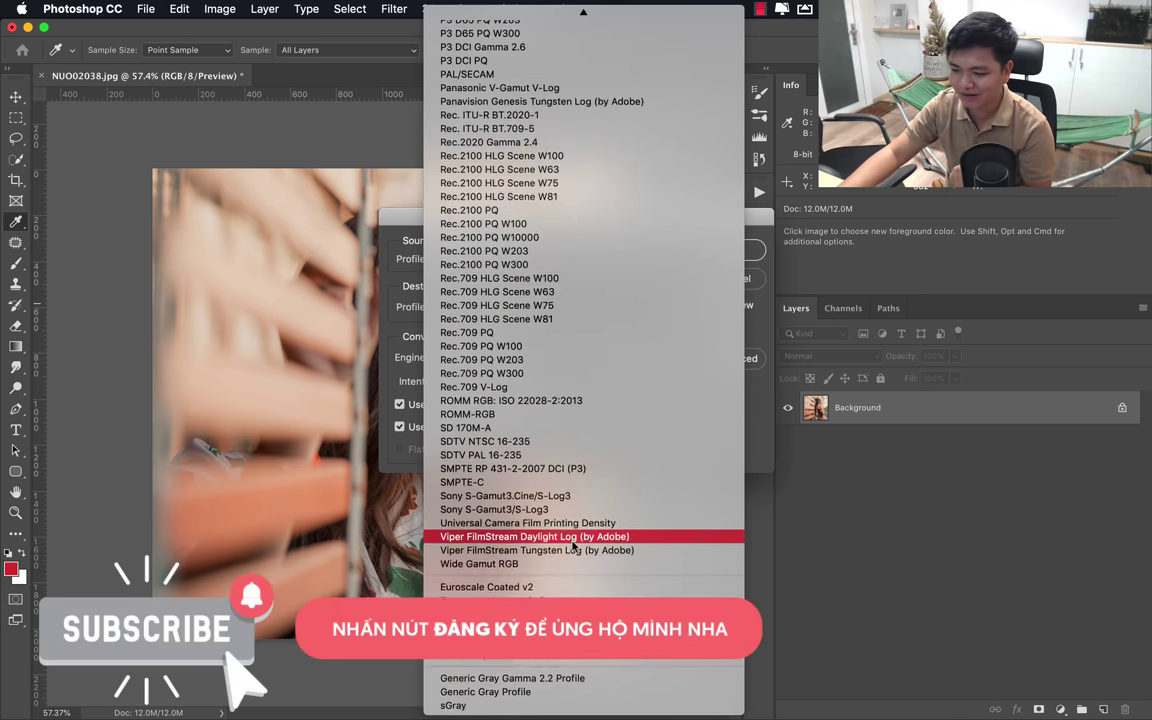
{"action": "scroll", "coordinate": [575, 560], "scroll_direction": "up", "scroll_amount": 20}
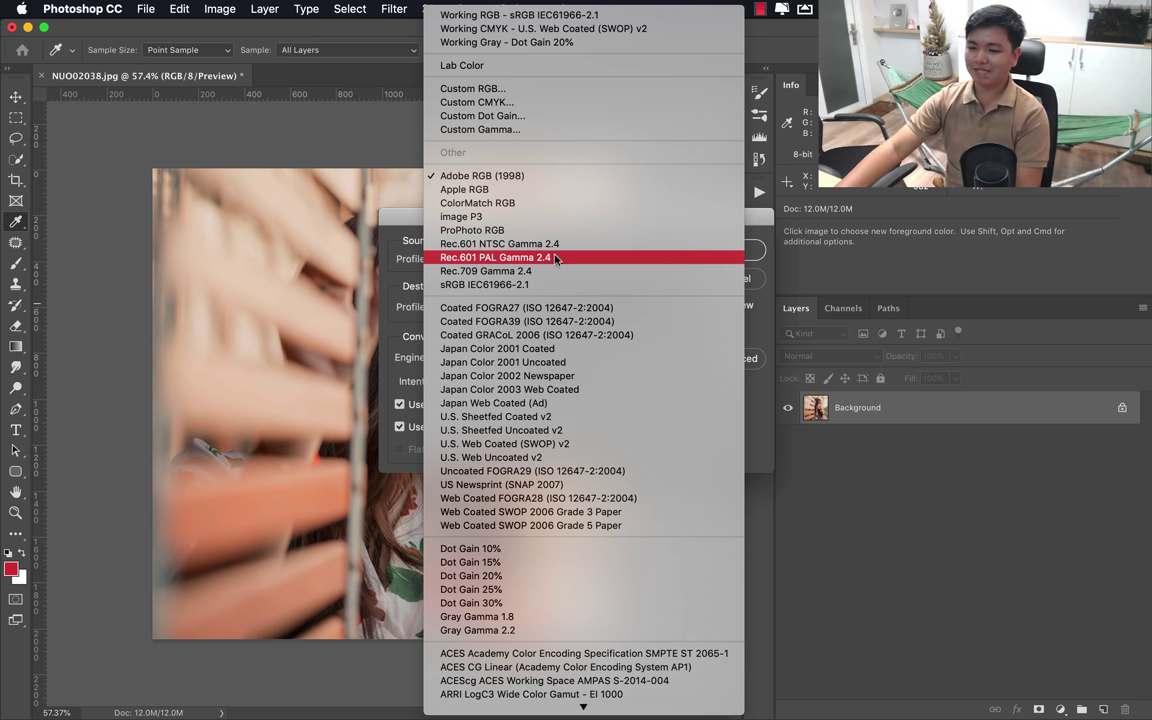
{"action": "left_click", "coordinate": [503, 177]}
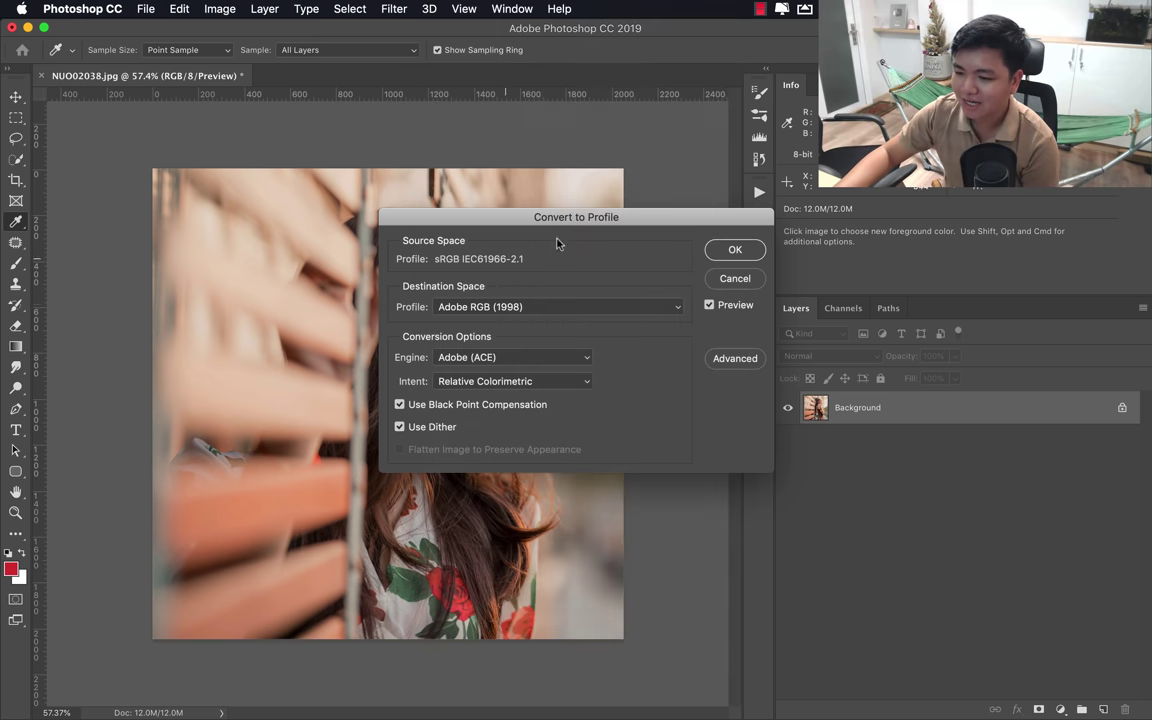
{"action": "left_click_drag", "start_coordinate": [509, 220], "coordinate": [396, 216]}
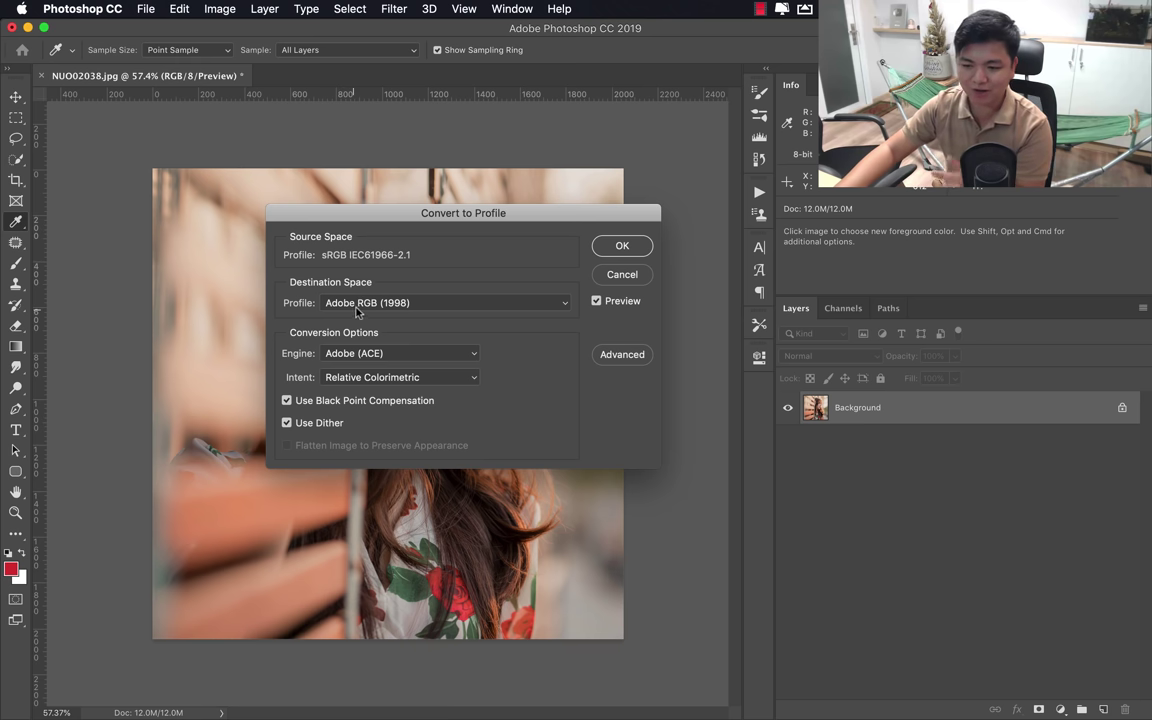
{"action": "left_click", "coordinate": [622, 246]}
{"action": "key", "text": "z"}
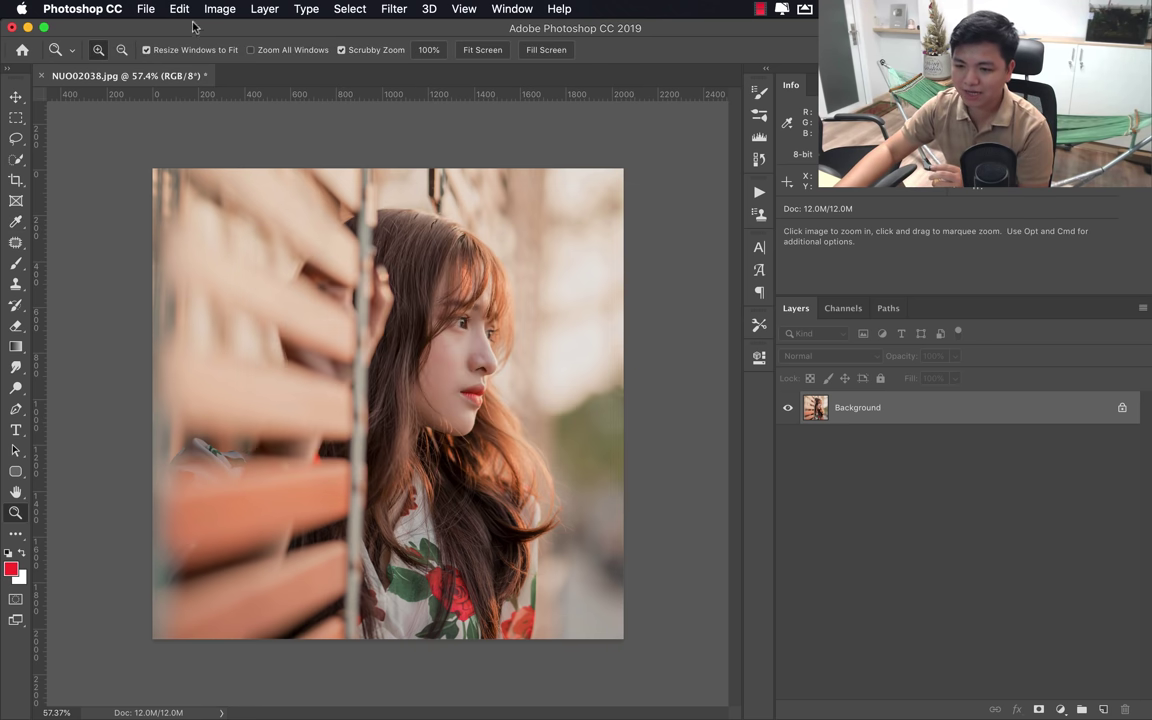
{"action": "left_click", "coordinate": [180, 9]}
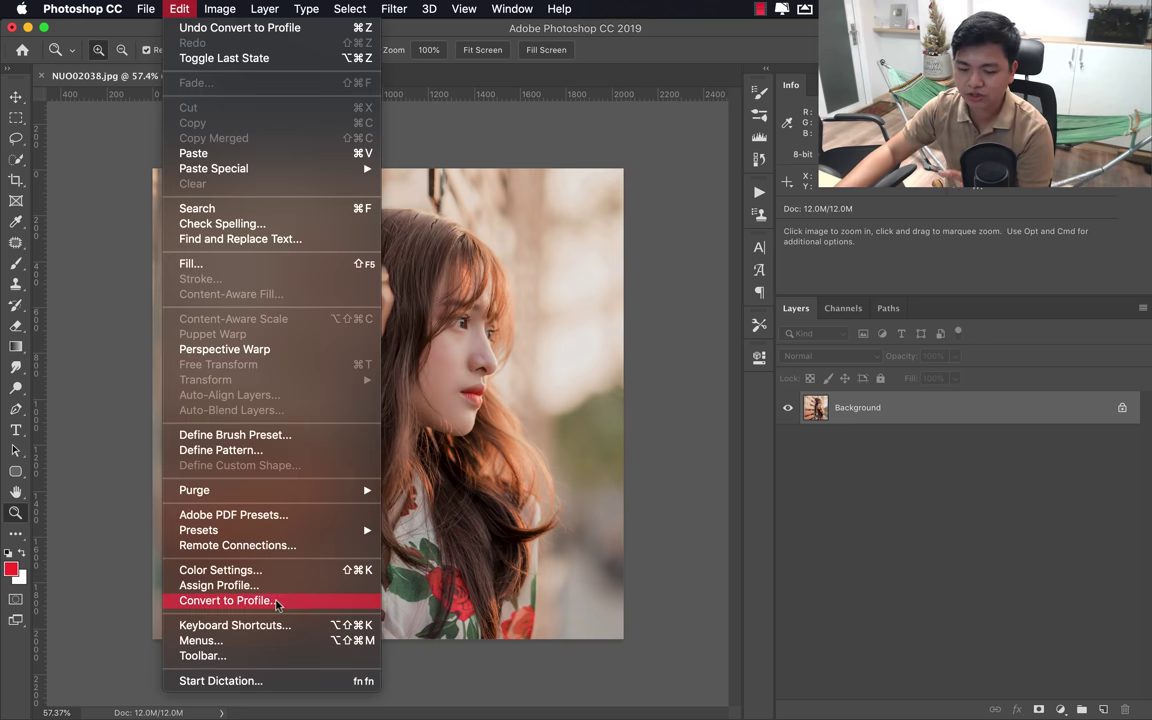
{"action": "left_click", "coordinate": [630, 53]}
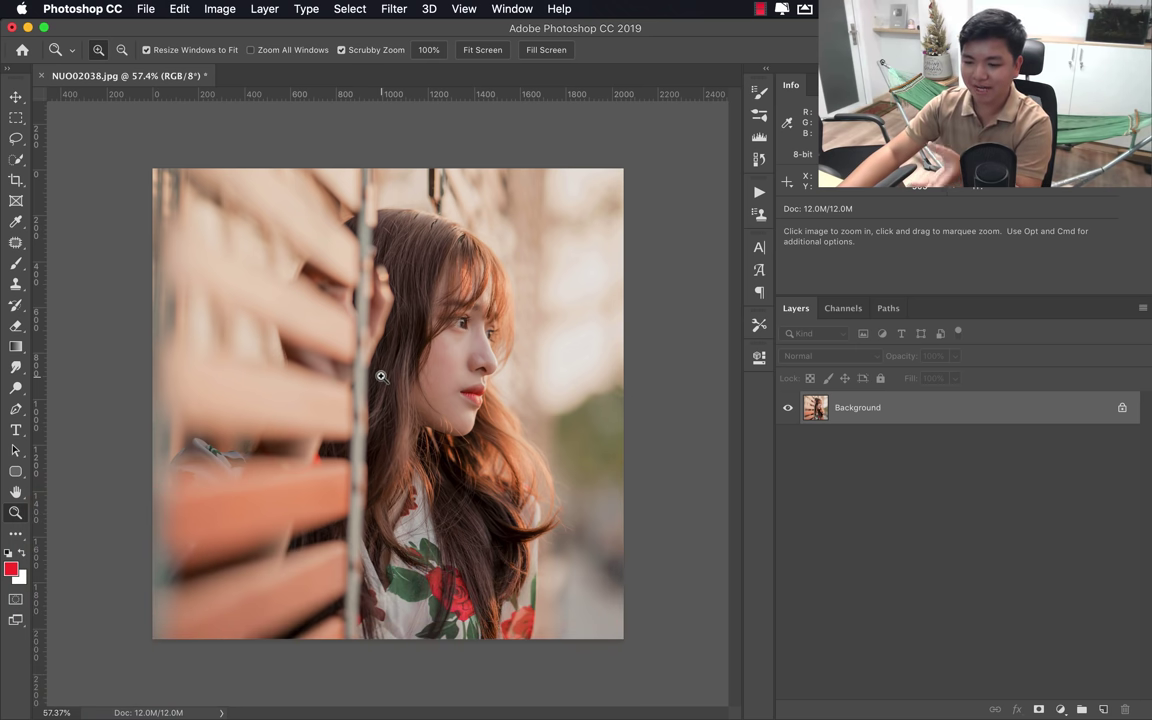
{"action": "left_click", "coordinate": [203, 10]}
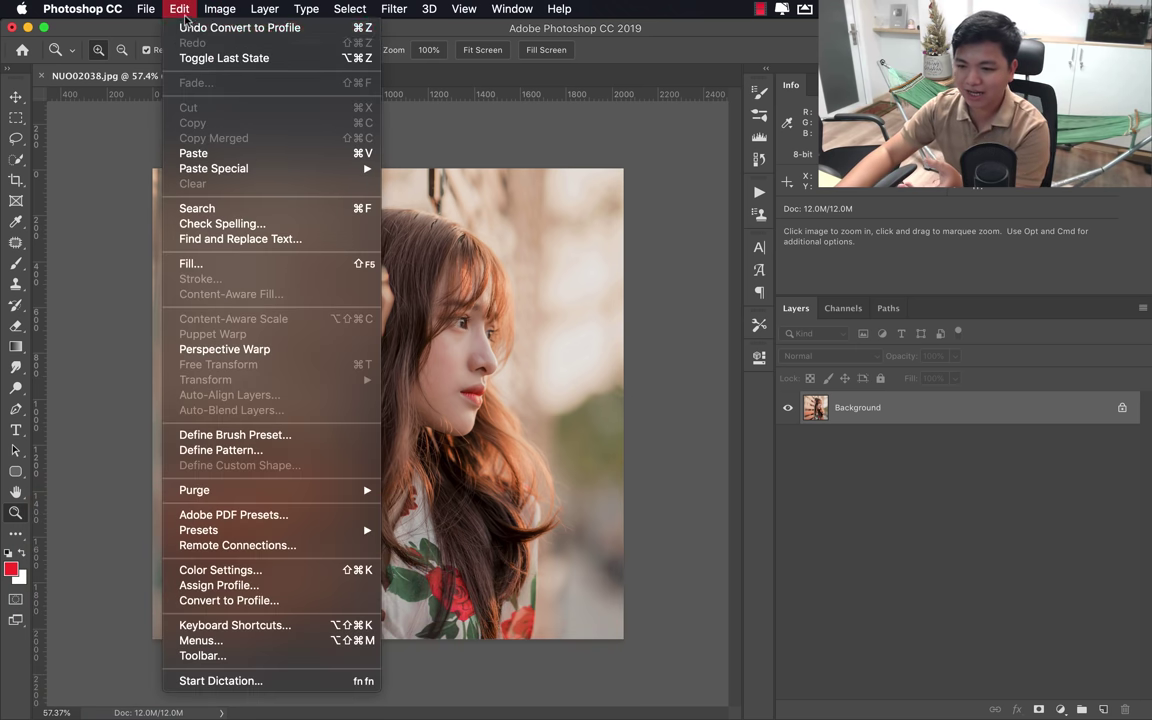
{"action": "key", "text": "Escape"}
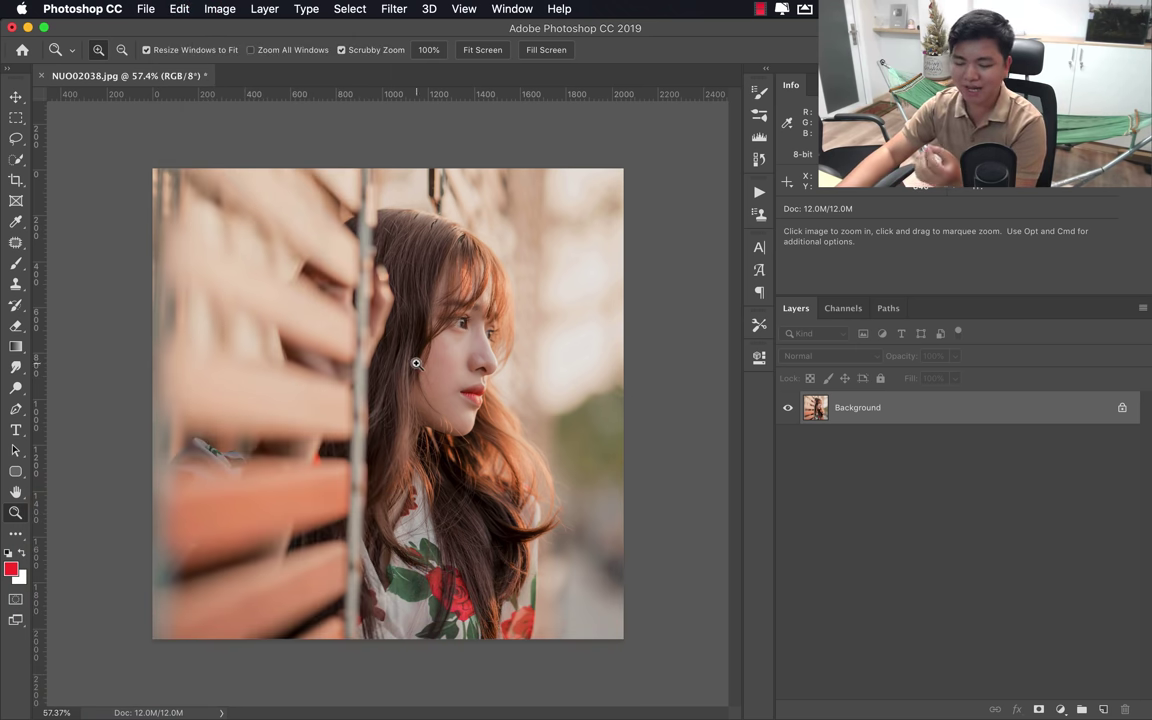
Step: Soft-proof the portrait as Internet Standard RGB, toggling Proof Colors off and on to compare
{"action": "left_click", "coordinate": [405, 10]}
{"action": "mouse_move", "coordinate": [464, 9]}
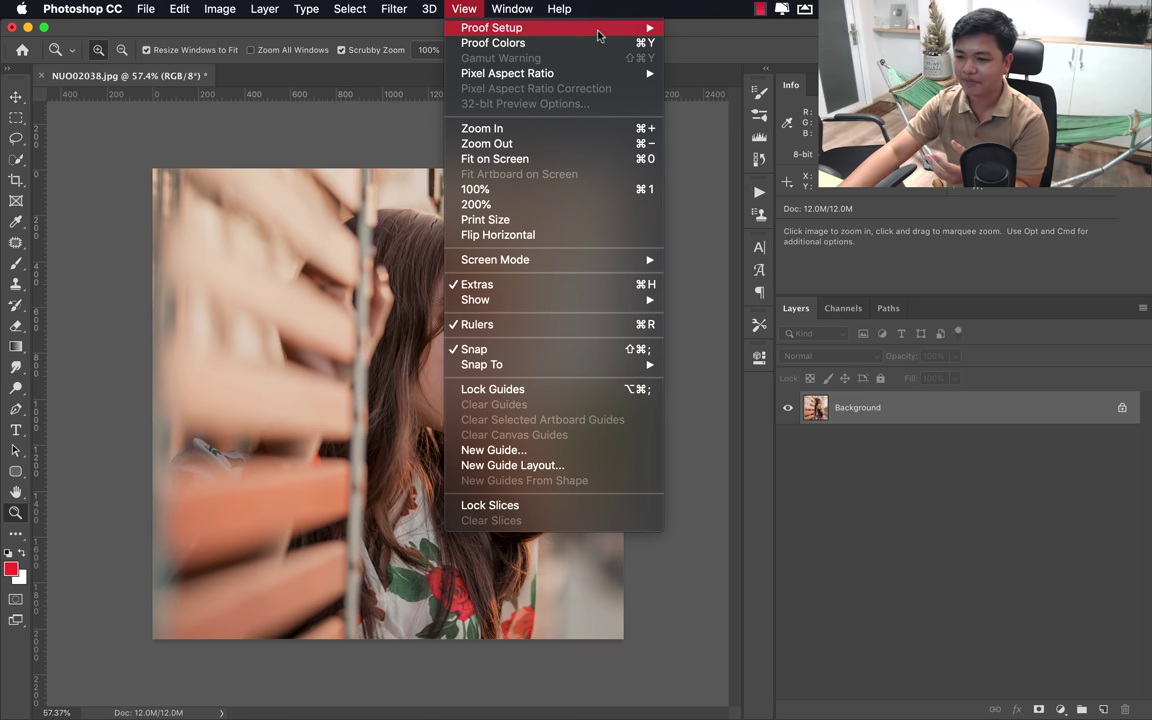
{"action": "left_click", "coordinate": [738, 173]}
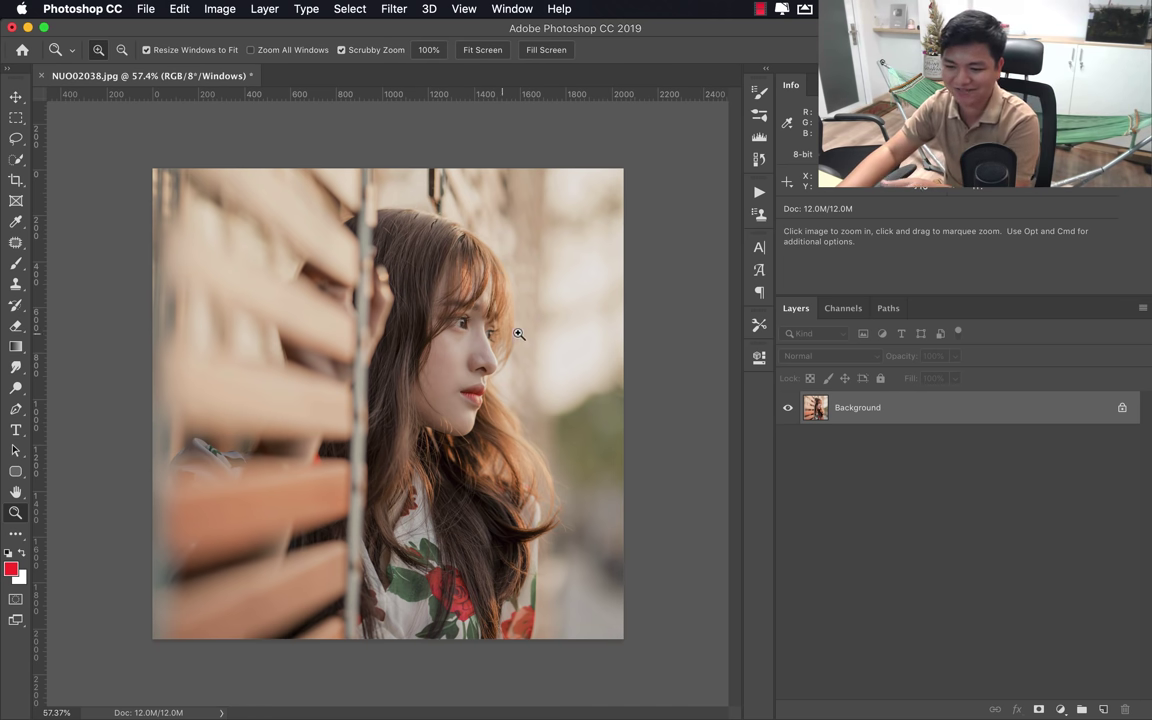
{"action": "left_click", "coordinate": [463, 9]}
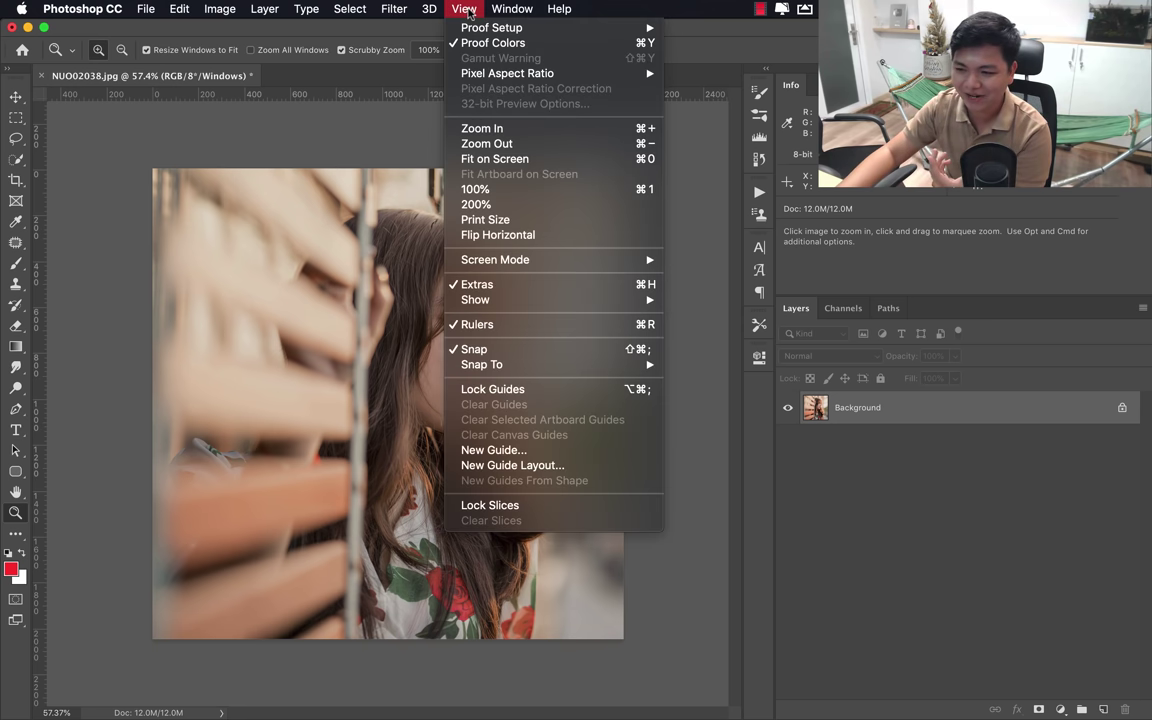
{"action": "left_click", "coordinate": [487, 44]}
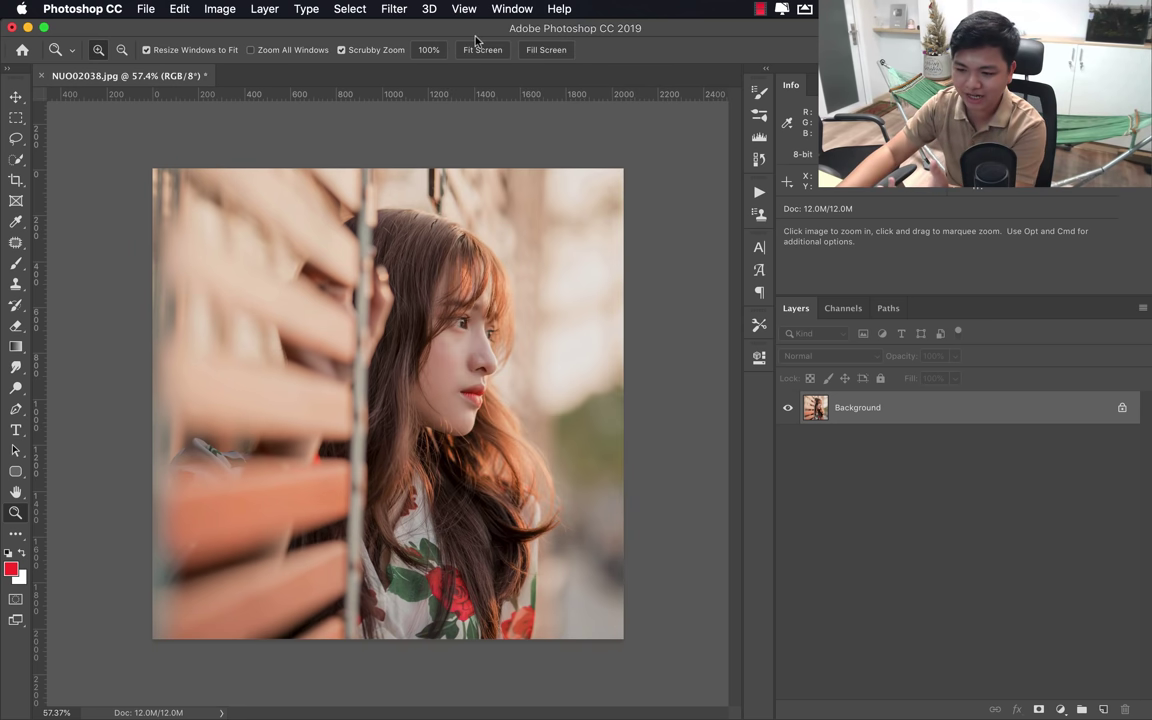
{"action": "left_click", "coordinate": [463, 9]}
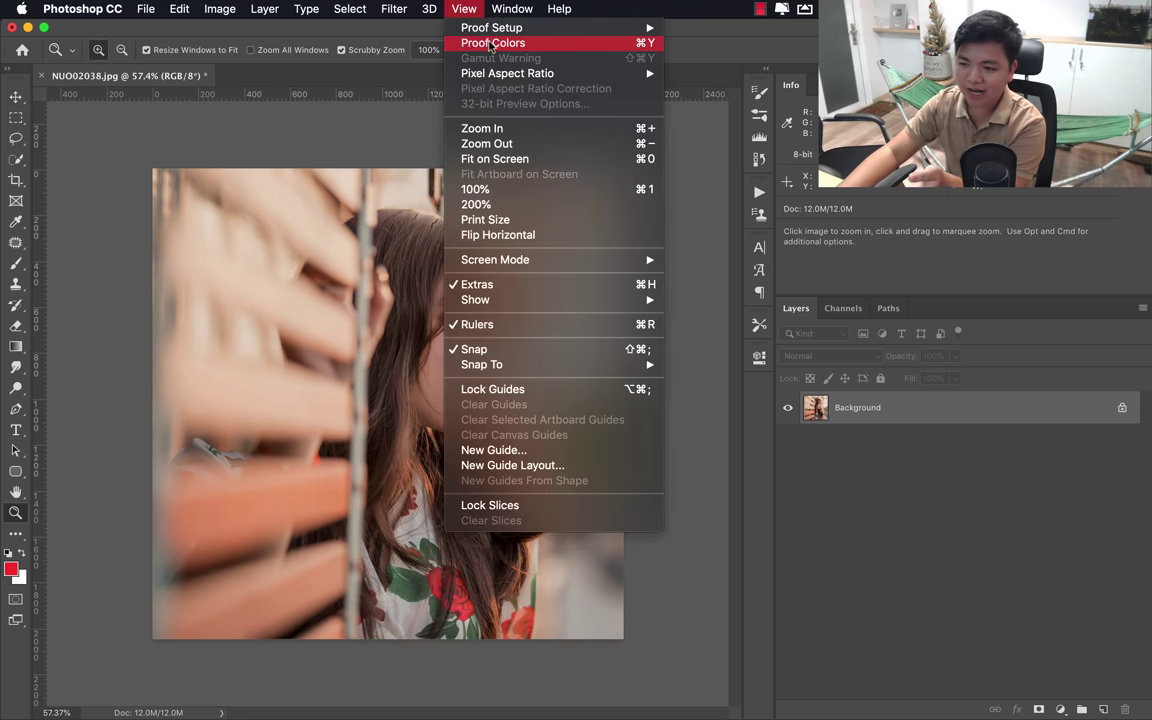
{"action": "left_click", "coordinate": [487, 42]}
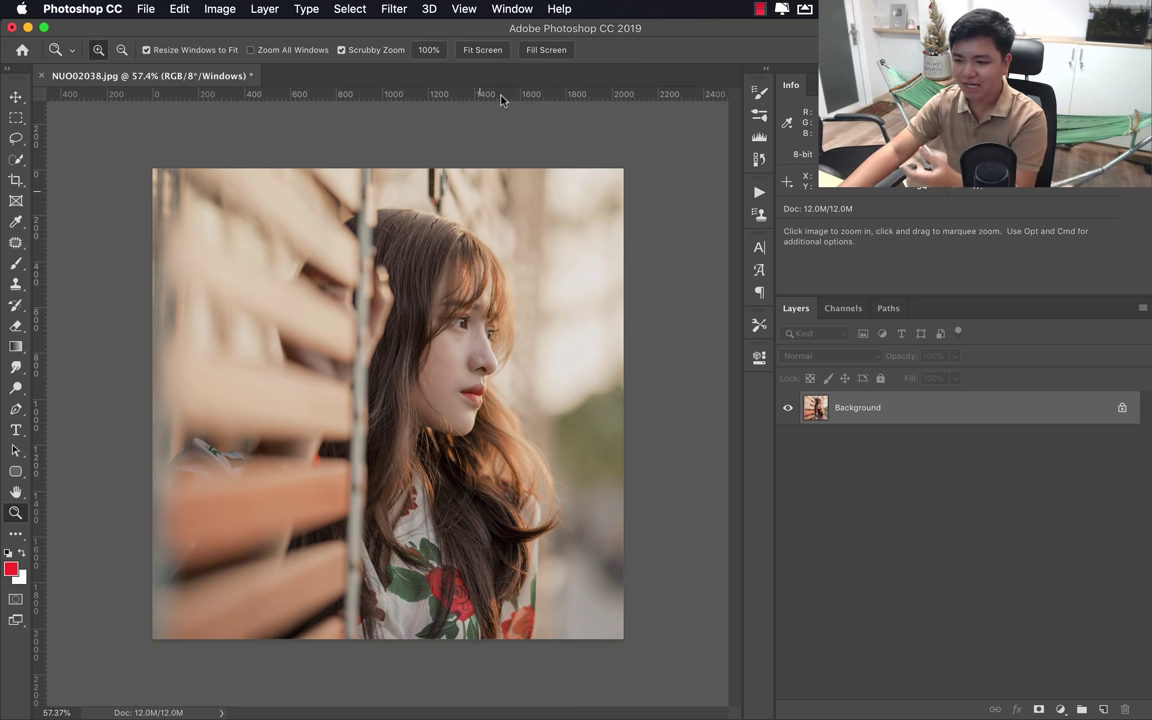
{"action": "left_click", "coordinate": [428, 9]}
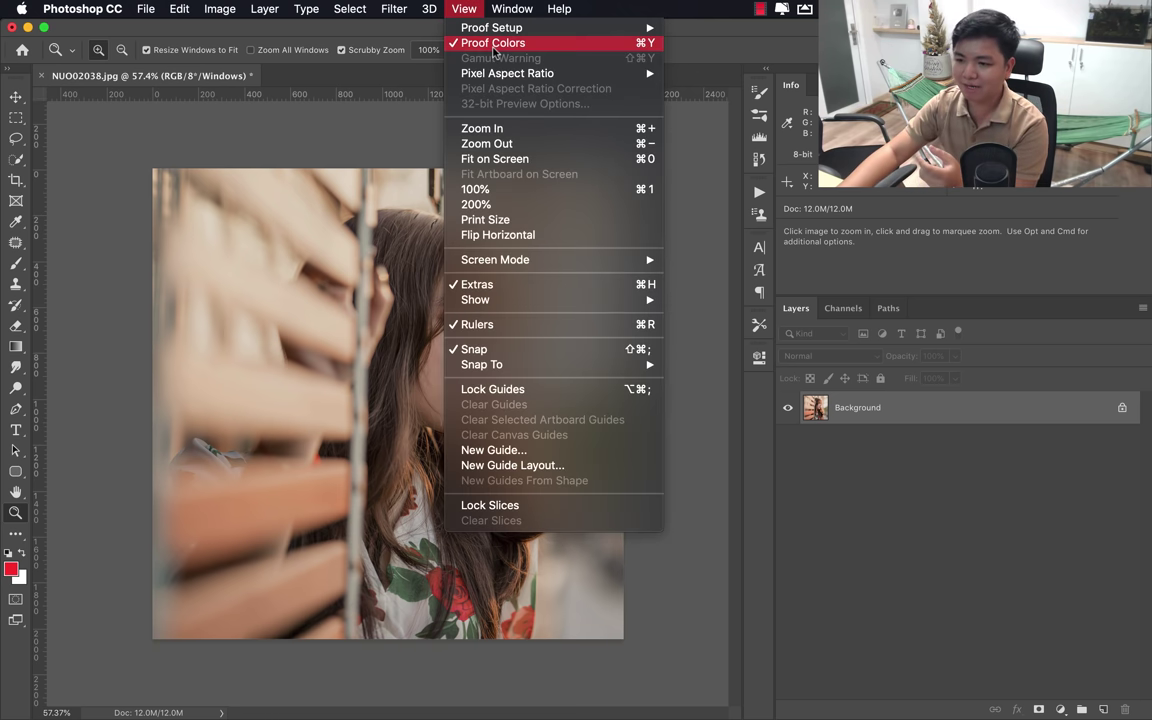
{"action": "left_click", "coordinate": [493, 44]}
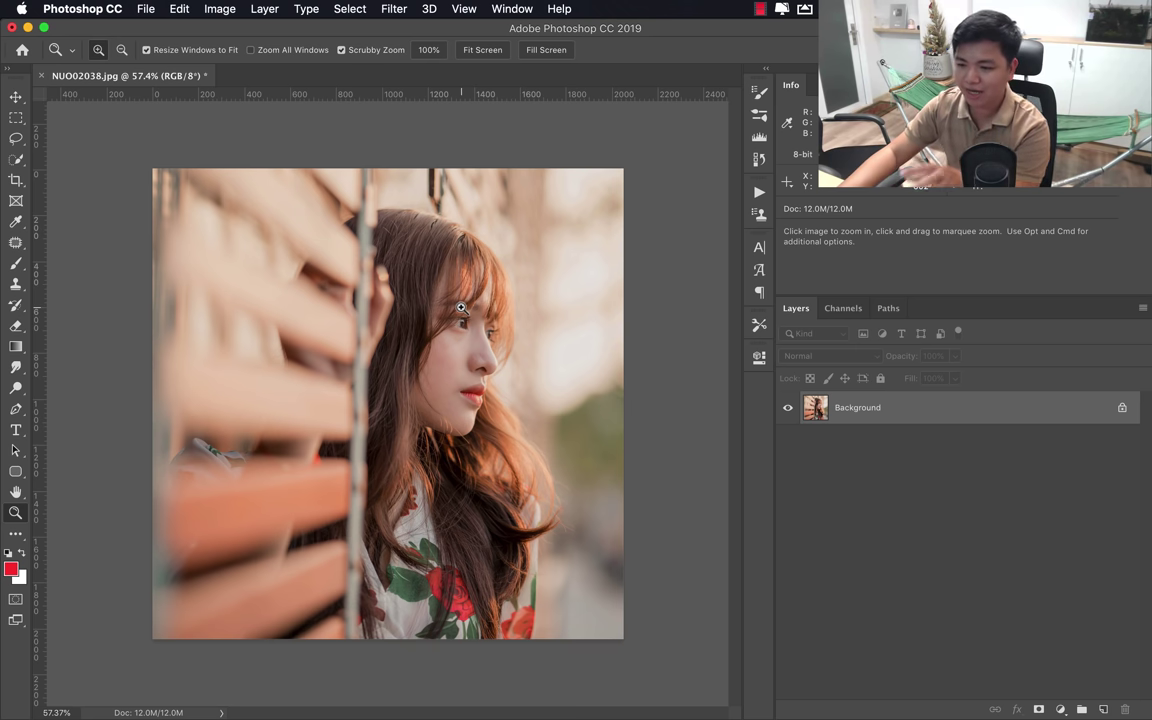
Step: Turn the Proof Colors preview off so the portrait shows its actual colours
{"action": "left_click", "coordinate": [409, 12]}
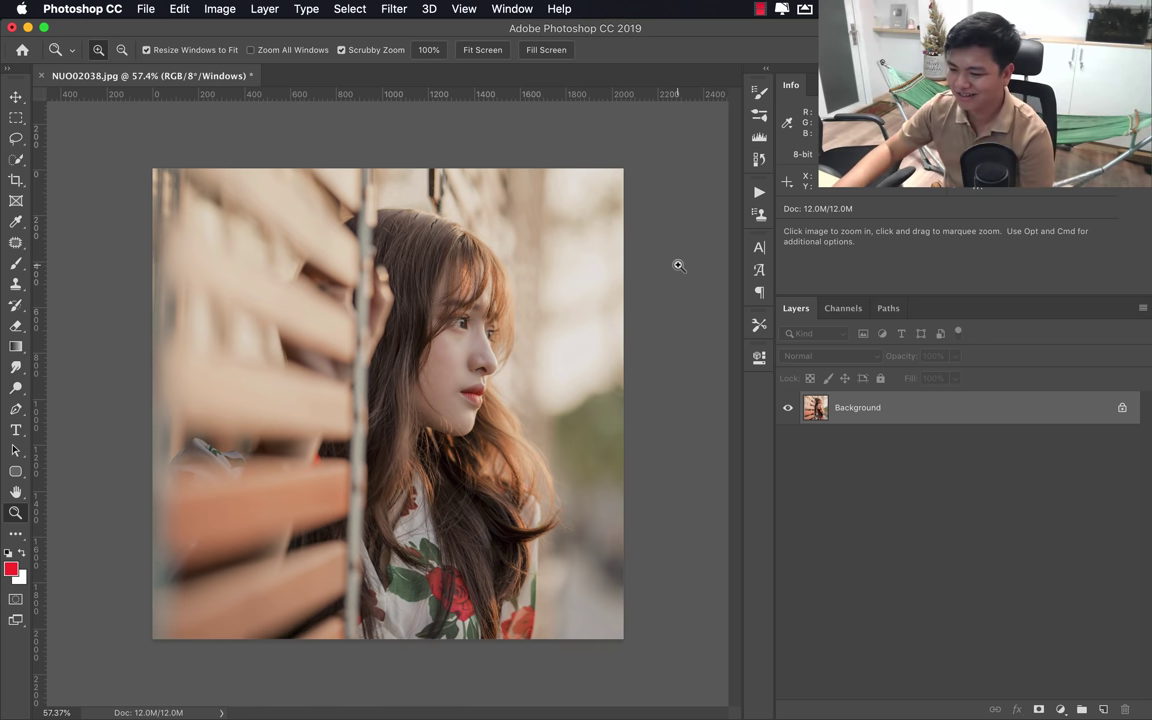
{"action": "left_click", "coordinate": [392, 9]}
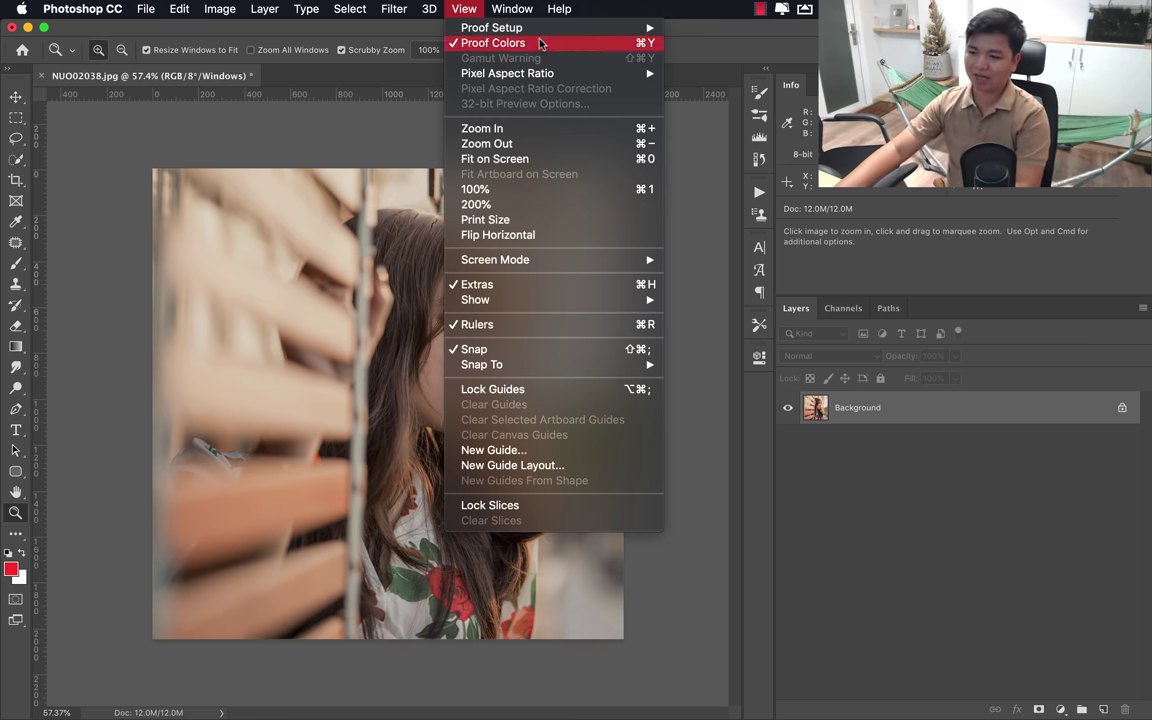
{"action": "left_click", "coordinate": [607, 43]}
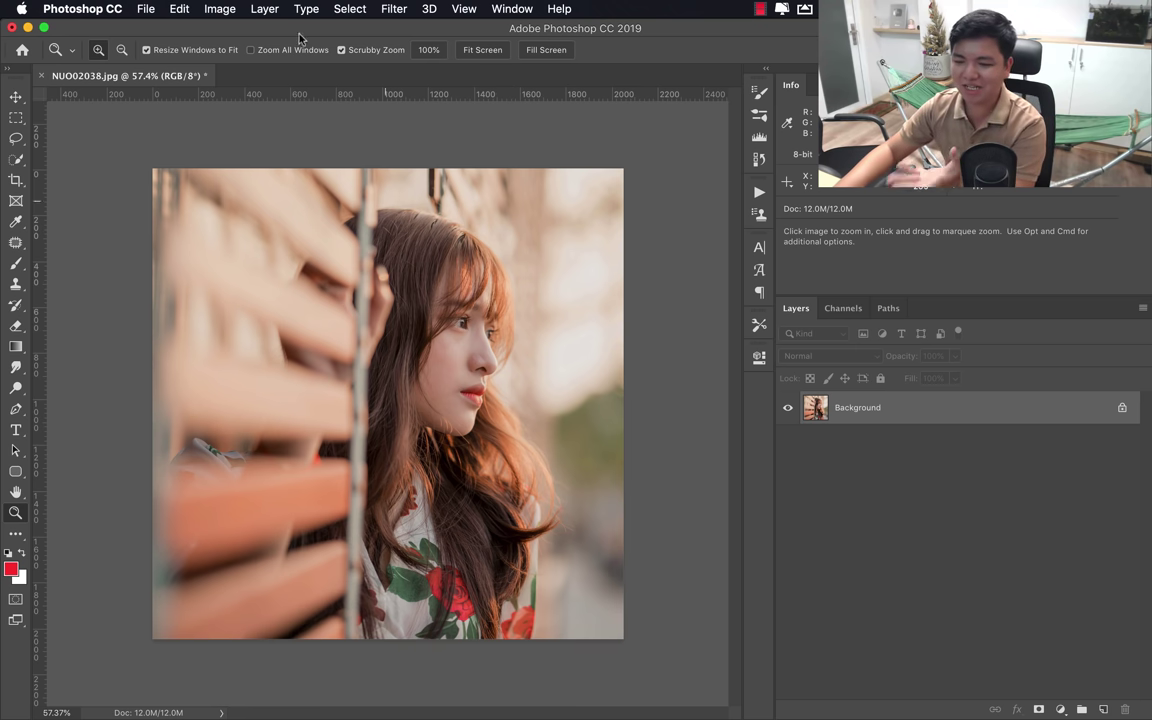
{"action": "left_click", "coordinate": [220, 9]}
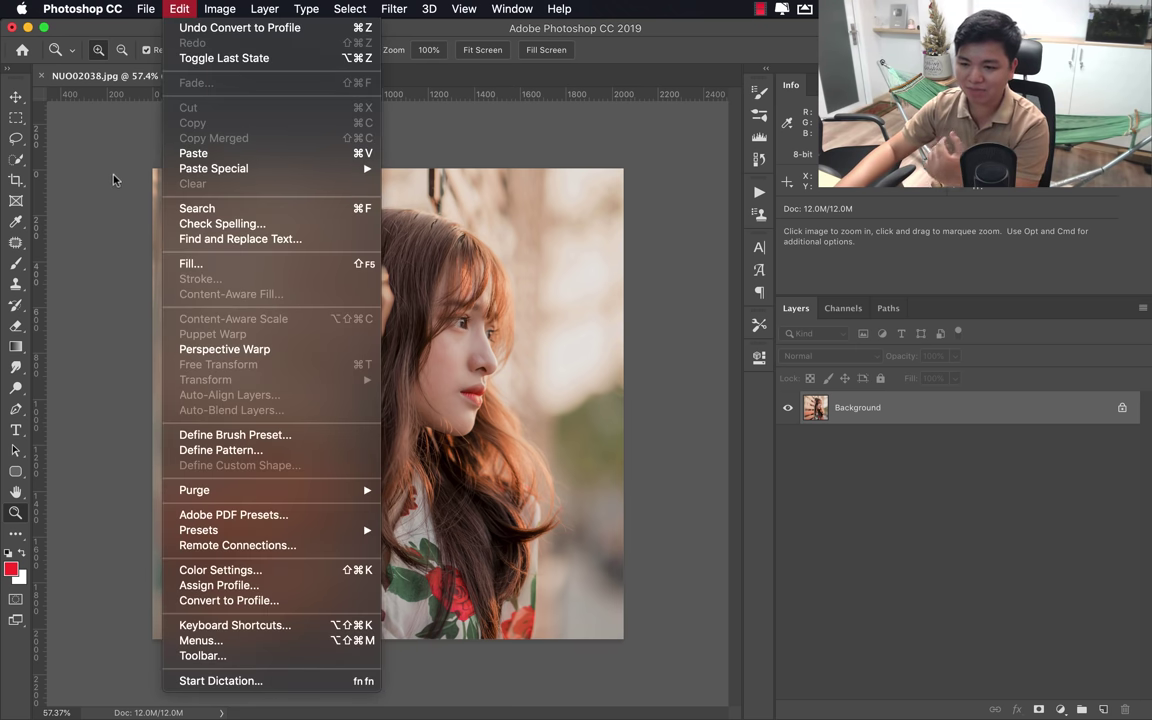
Step: Run Convert to Profile with destination Working RGB - sRGB IEC61966-2.1 and confirm it
{"action": "left_click", "coordinate": [97, 158]}
{"action": "left_click", "coordinate": [176, 10]}
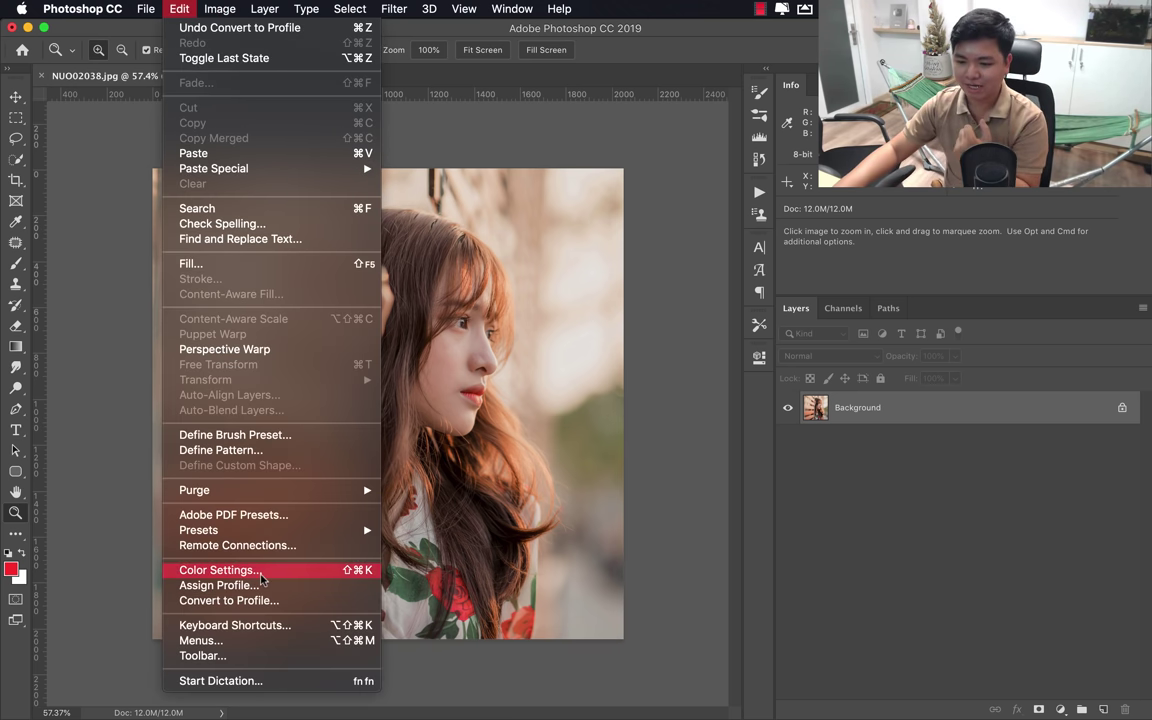
{"action": "left_click", "coordinate": [235, 600]}
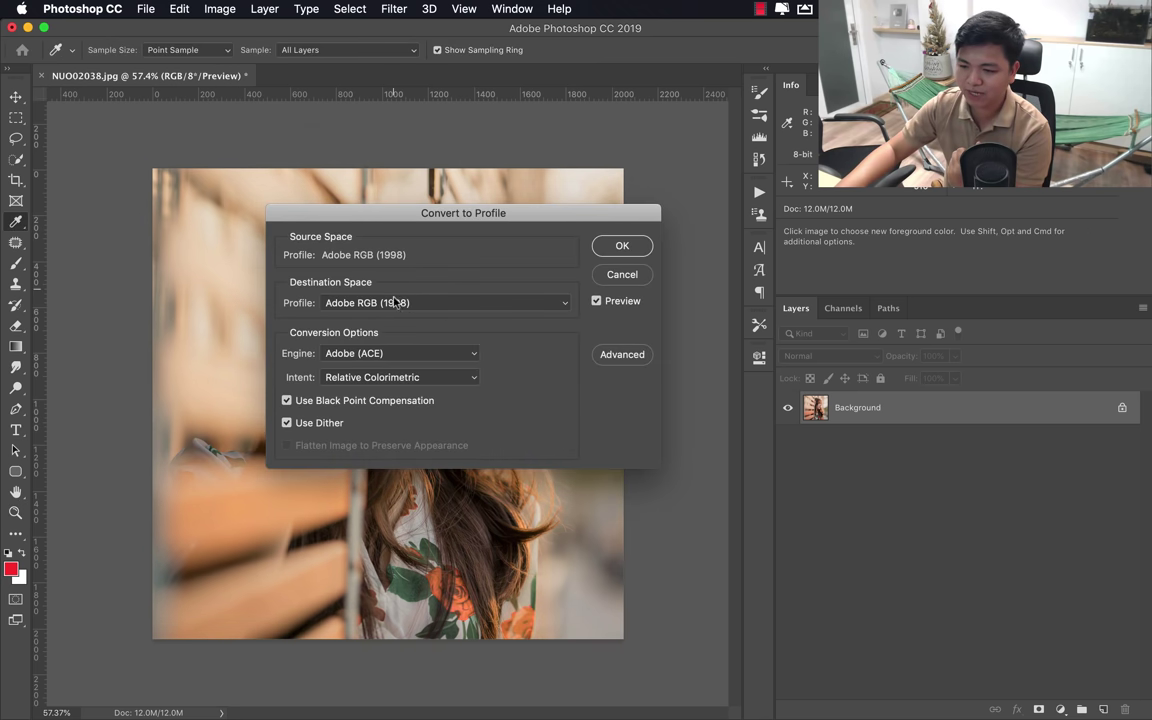
{"action": "left_click", "coordinate": [398, 302]}
{"action": "left_click", "coordinate": [402, 143]}
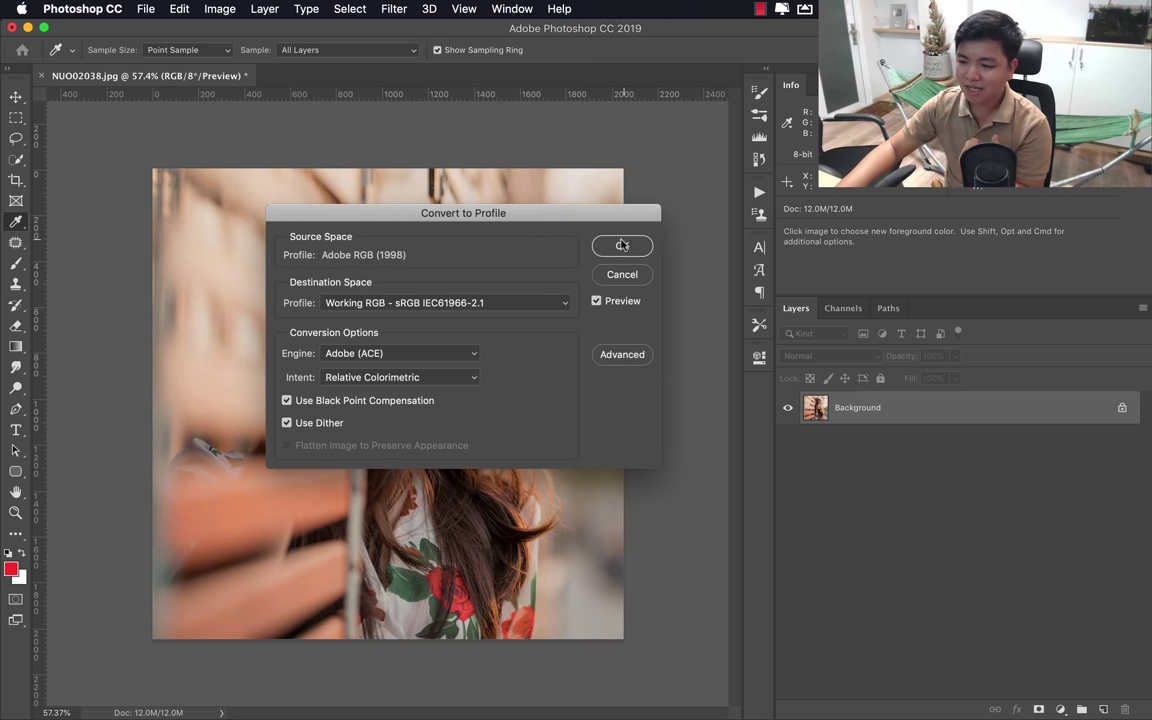
{"action": "key", "text": "Return"}
{"action": "key", "text": "z"}
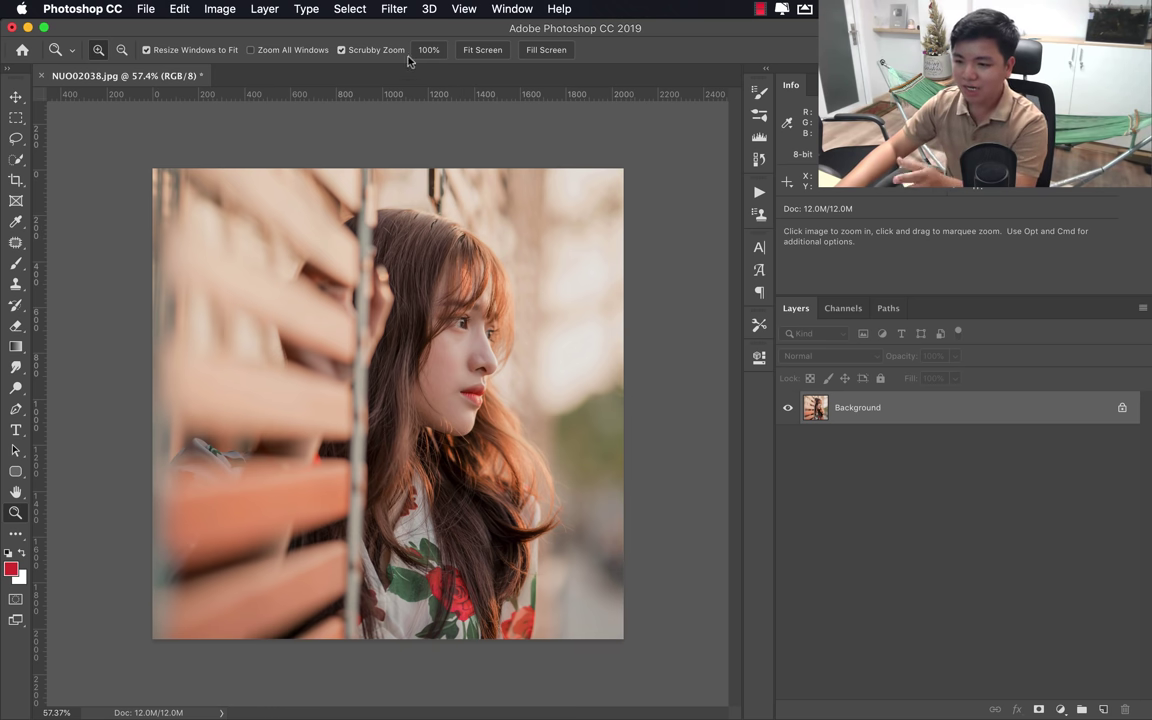
{"action": "left_click", "coordinate": [394, 9]}
{"action": "mouse_move", "coordinate": [491, 28]}
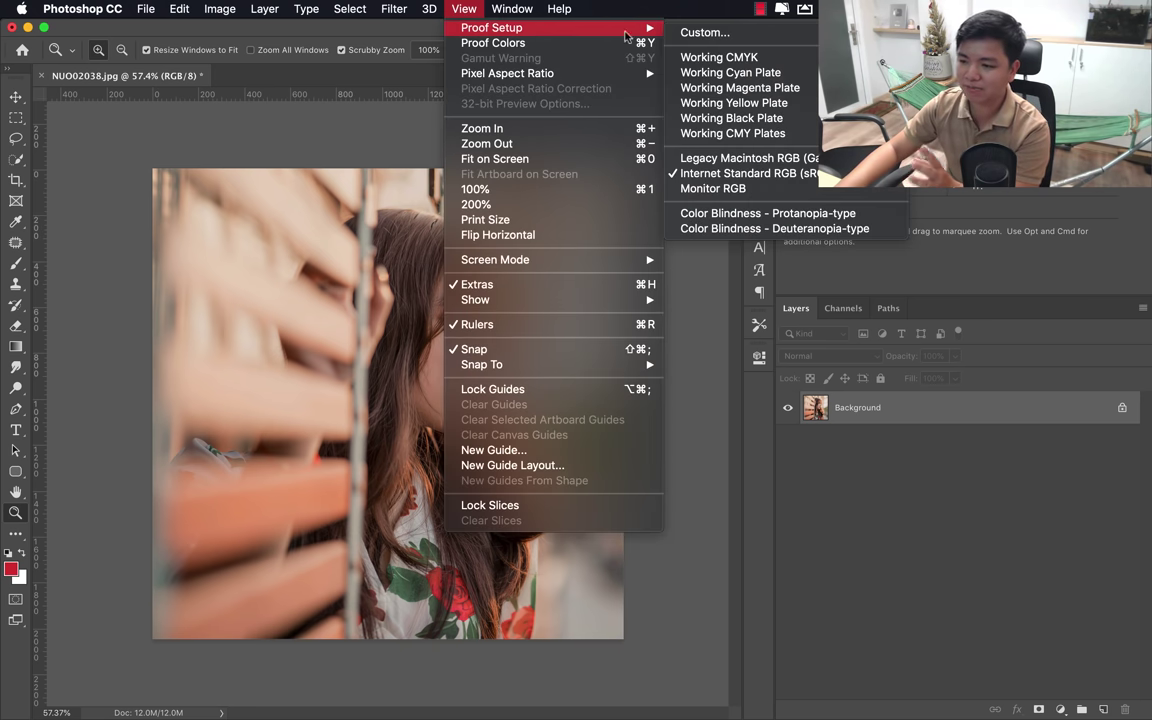
{"action": "left_click", "coordinate": [700, 172]}
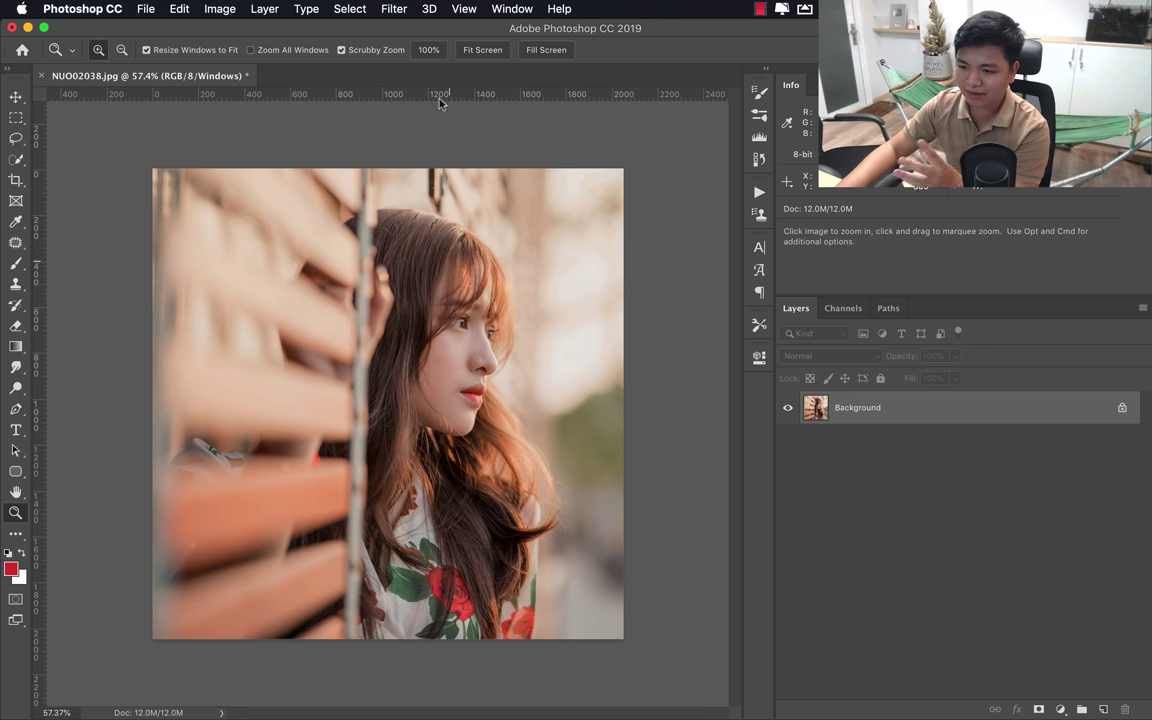
{"action": "left_click", "coordinate": [428, 12]}
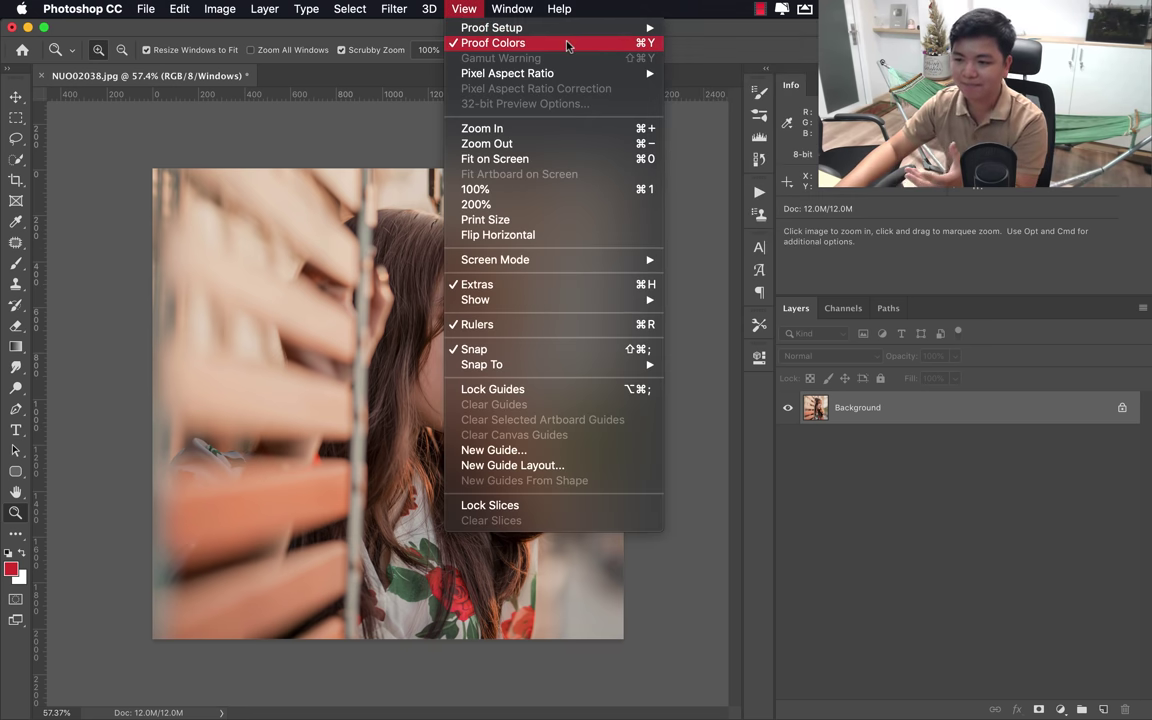
{"action": "left_click", "coordinate": [566, 43]}
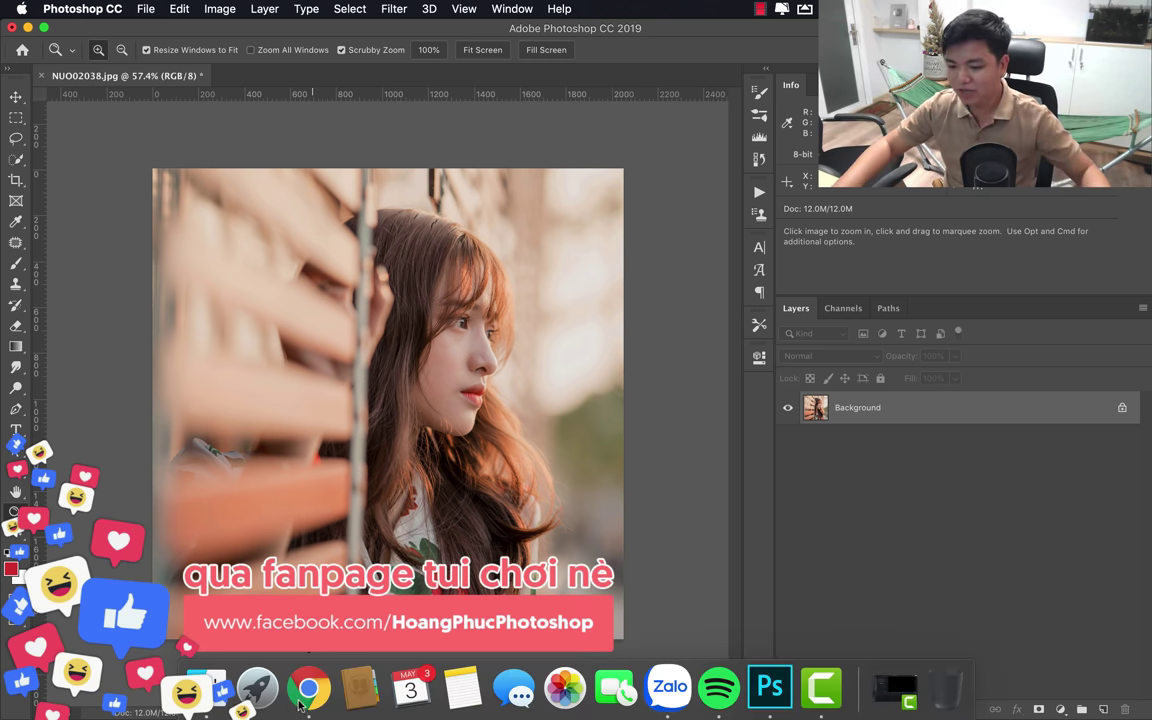
Step: Switch to Chrome's BenQ tab showing the sRGB-to-CMYK and Adobe RGB-to-CMYK gamut diagrams
{"action": "left_click", "coordinate": [309, 689]}
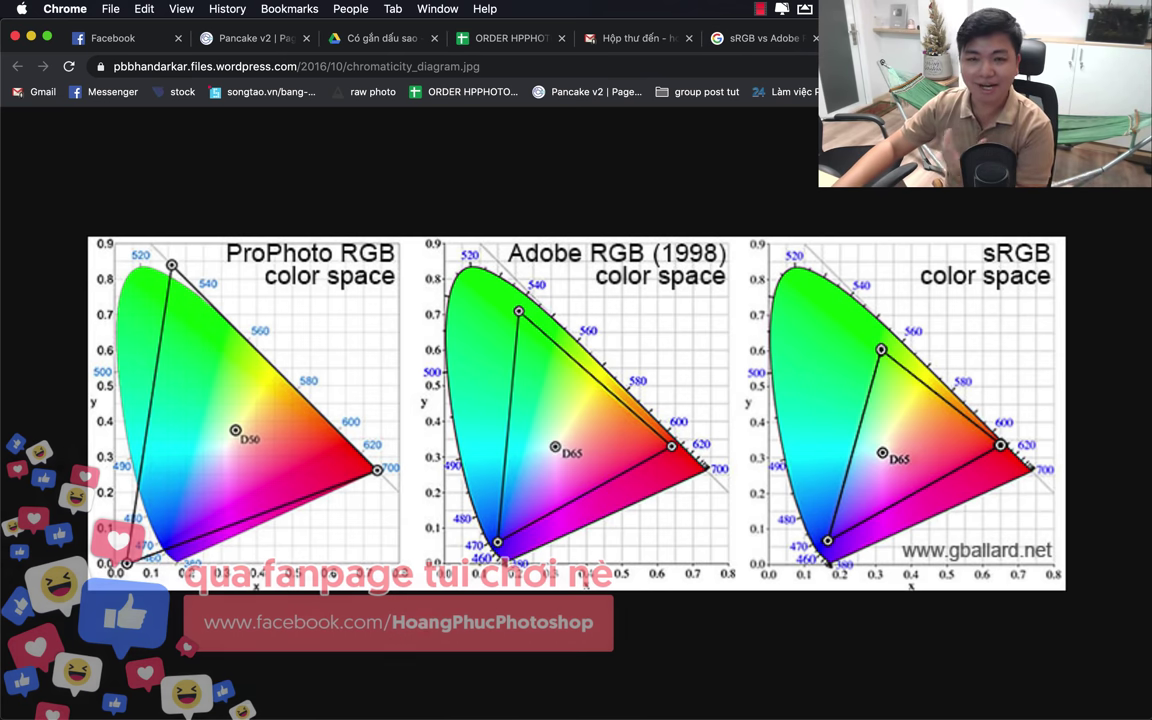
{"action": "key", "text": "ctrl+Tab"}
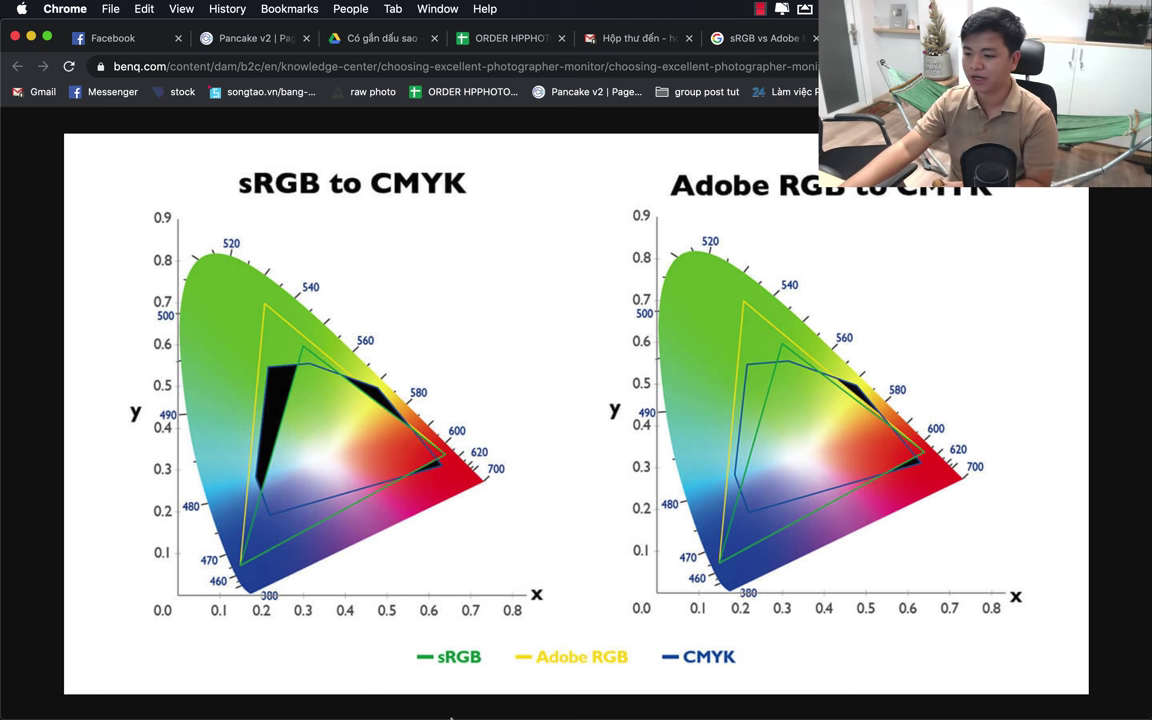
Step: Back in Photoshop, verify Convert to Profile's destination is Working RGB - sRGB IEC61966-2.1, then close it
{"action": "left_click", "coordinate": [752, 706]}
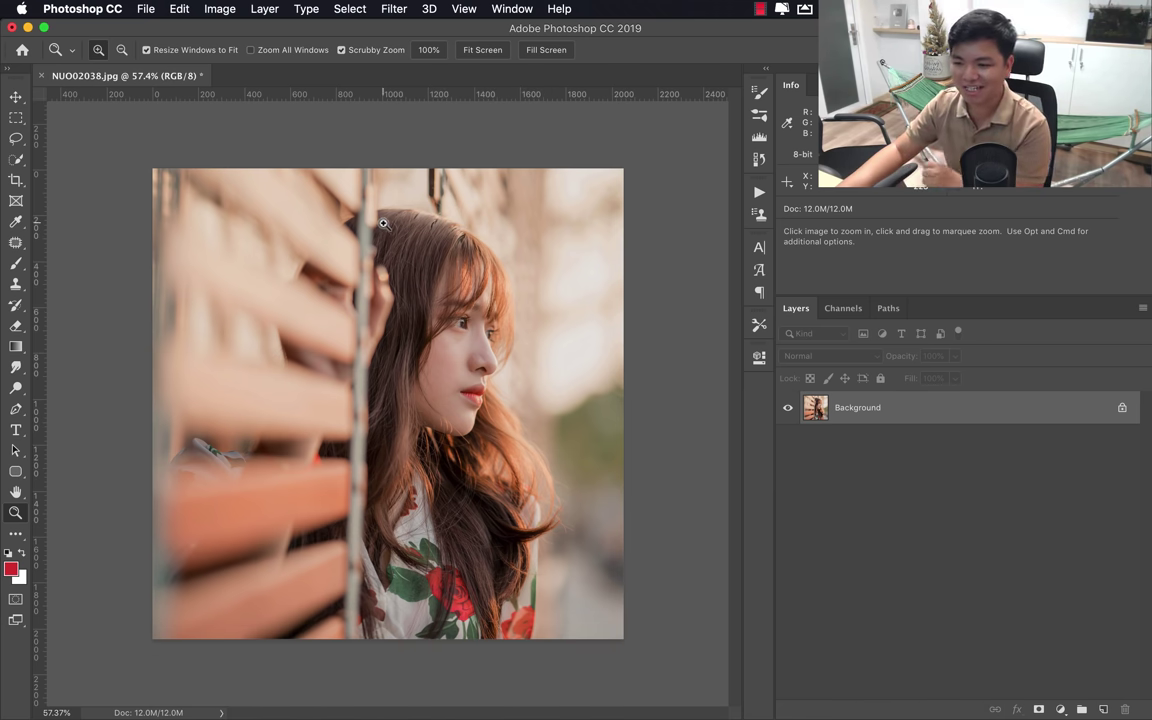
{"action": "left_click", "coordinate": [180, 9]}
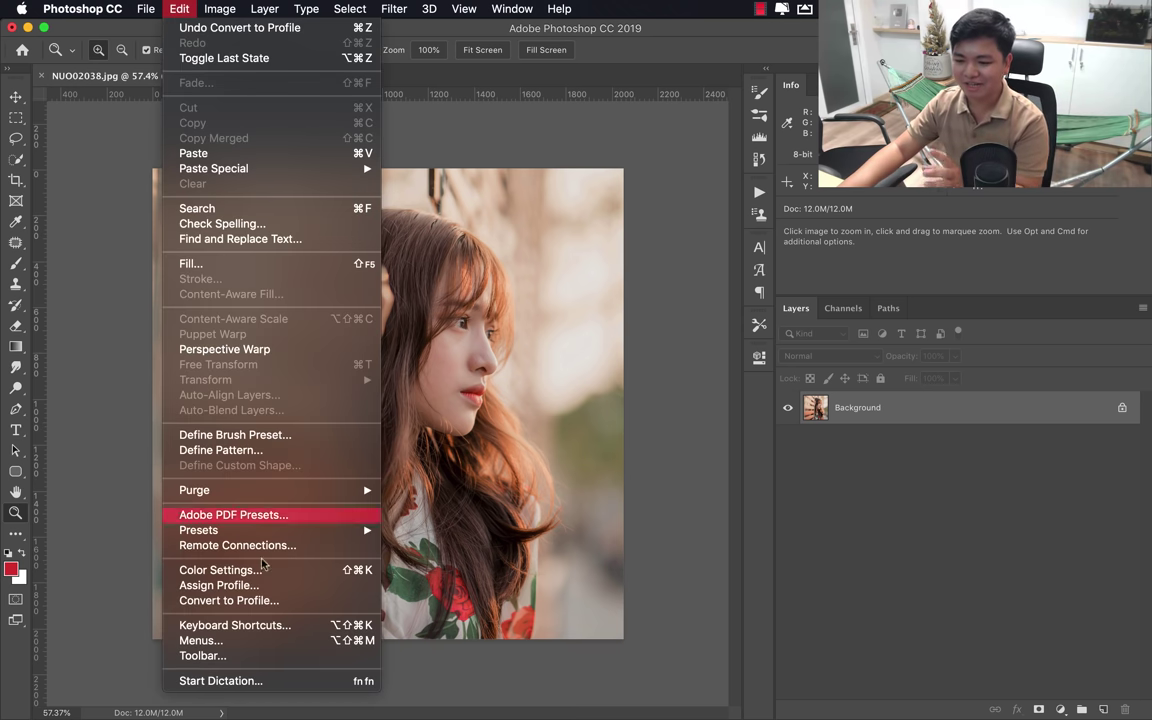
{"action": "left_click", "coordinate": [390, 265]}
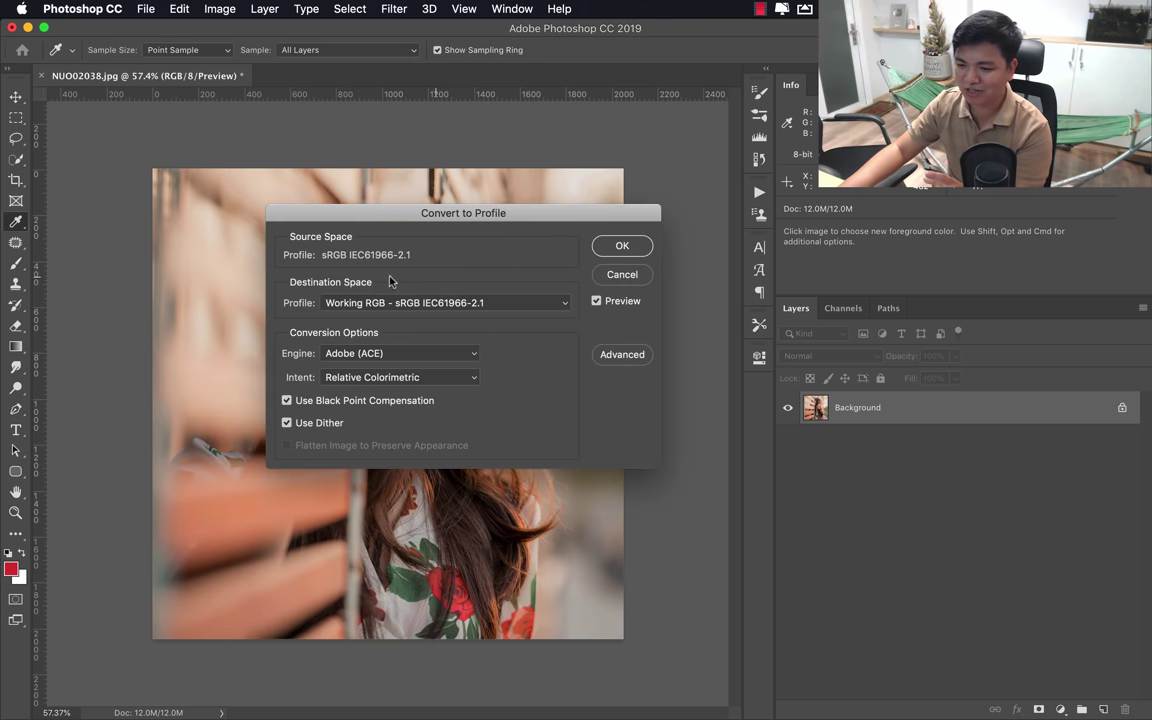
{"action": "left_click", "coordinate": [352, 300]}
{"action": "left_click", "coordinate": [627, 232]}
{"action": "left_click", "coordinate": [641, 277]}
{"action": "key", "text": "z"}
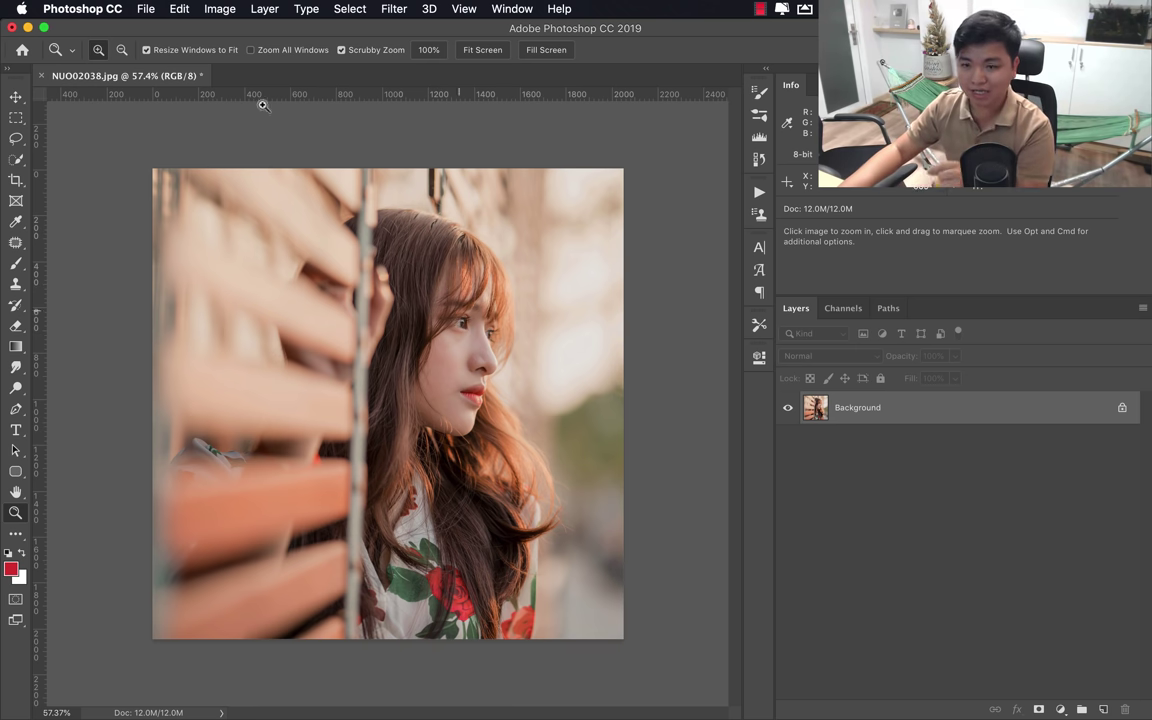
{"action": "left_click", "coordinate": [145, 8]}
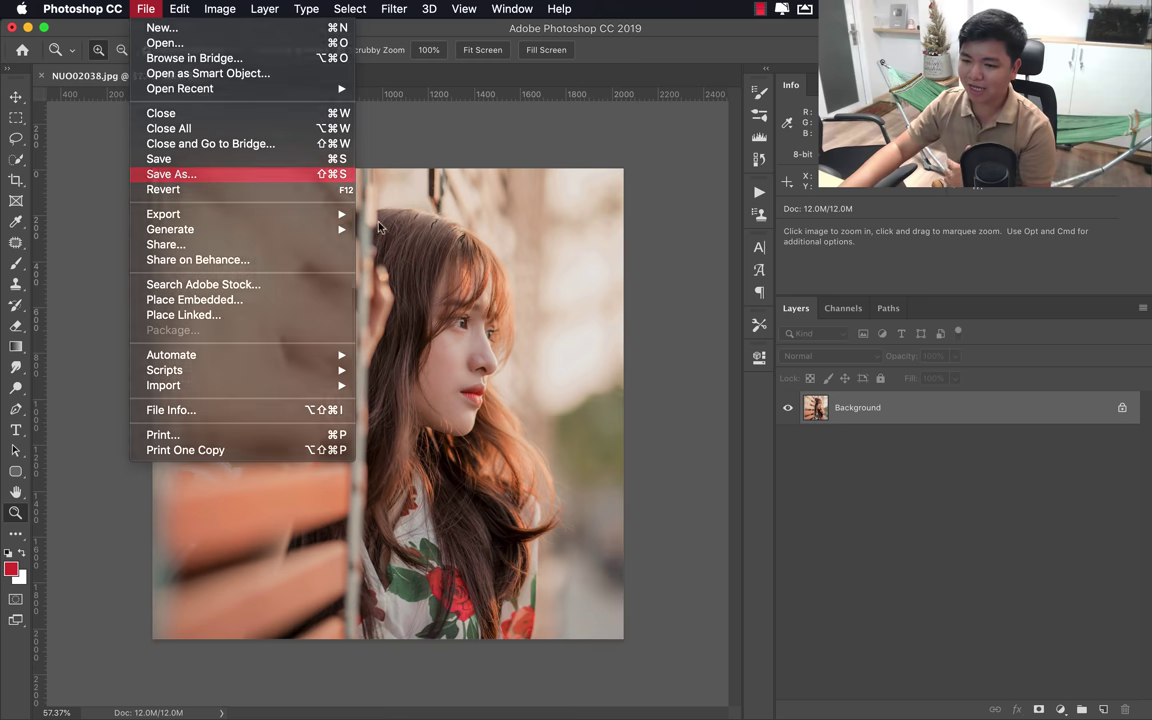
{"action": "left_click", "coordinate": [215, 174]}
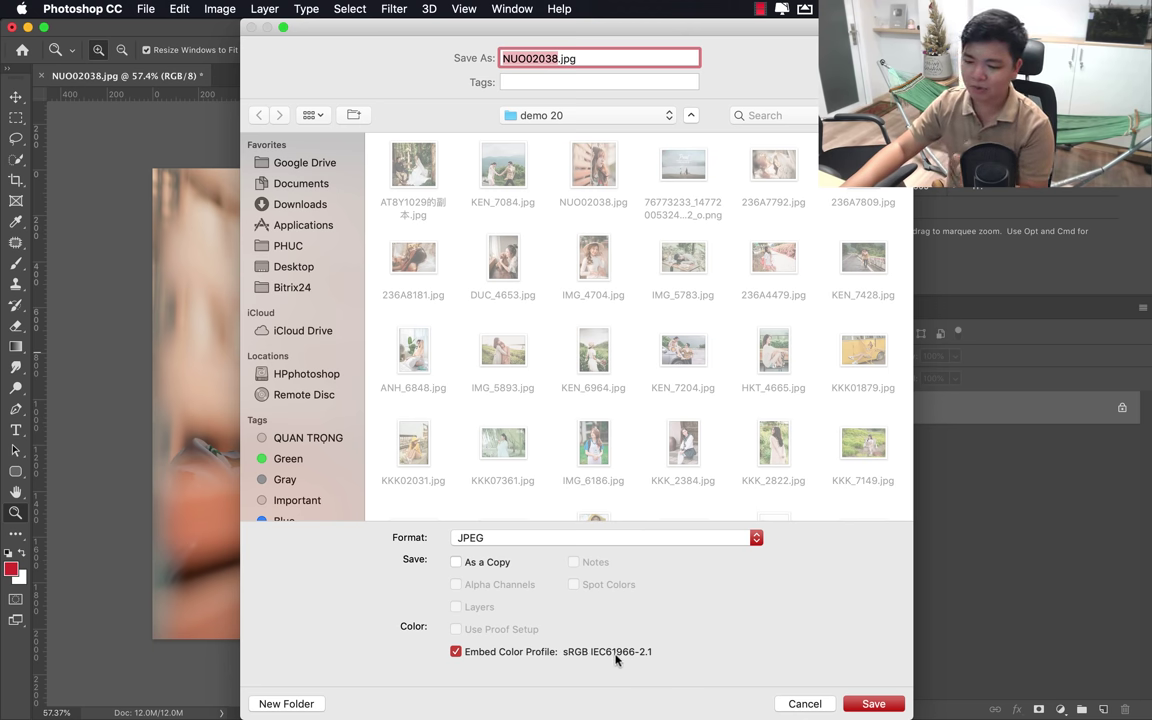
{"action": "left_click", "coordinate": [805, 704]}
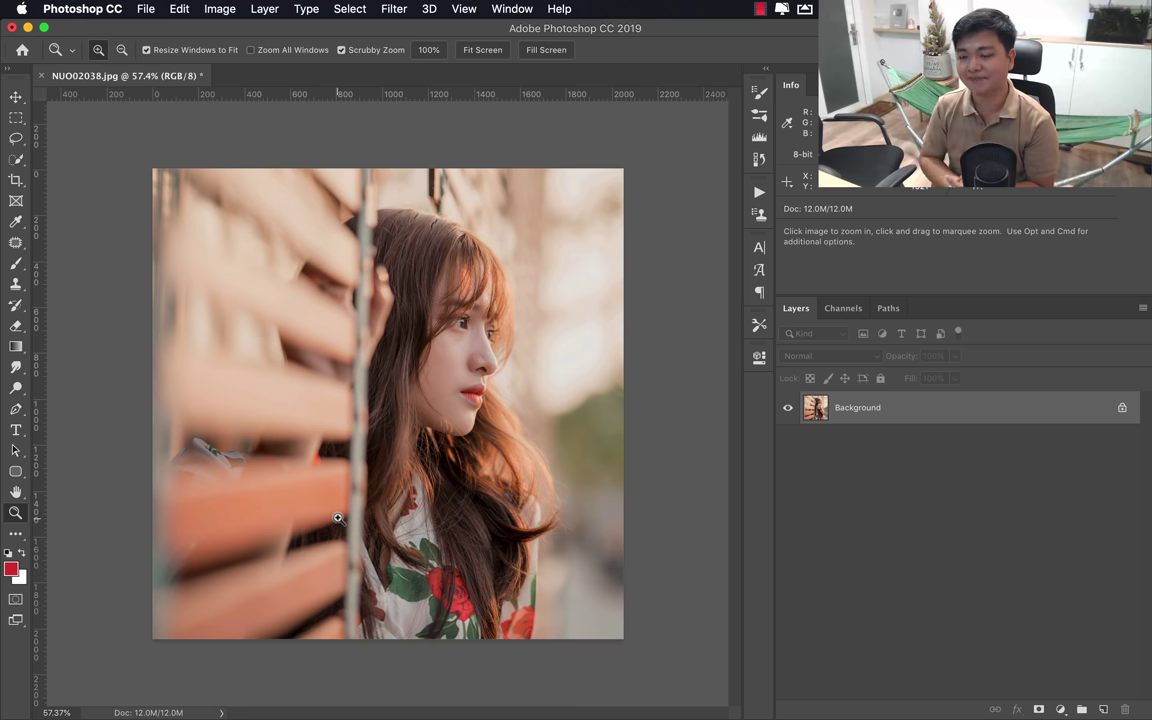
Step: Return to Chrome's chromaticity_diagram.jpg tab comparing ProPhoto RGB, Adobe RGB (1998) and sRGB
{"action": "left_click", "coordinate": [328, 702]}
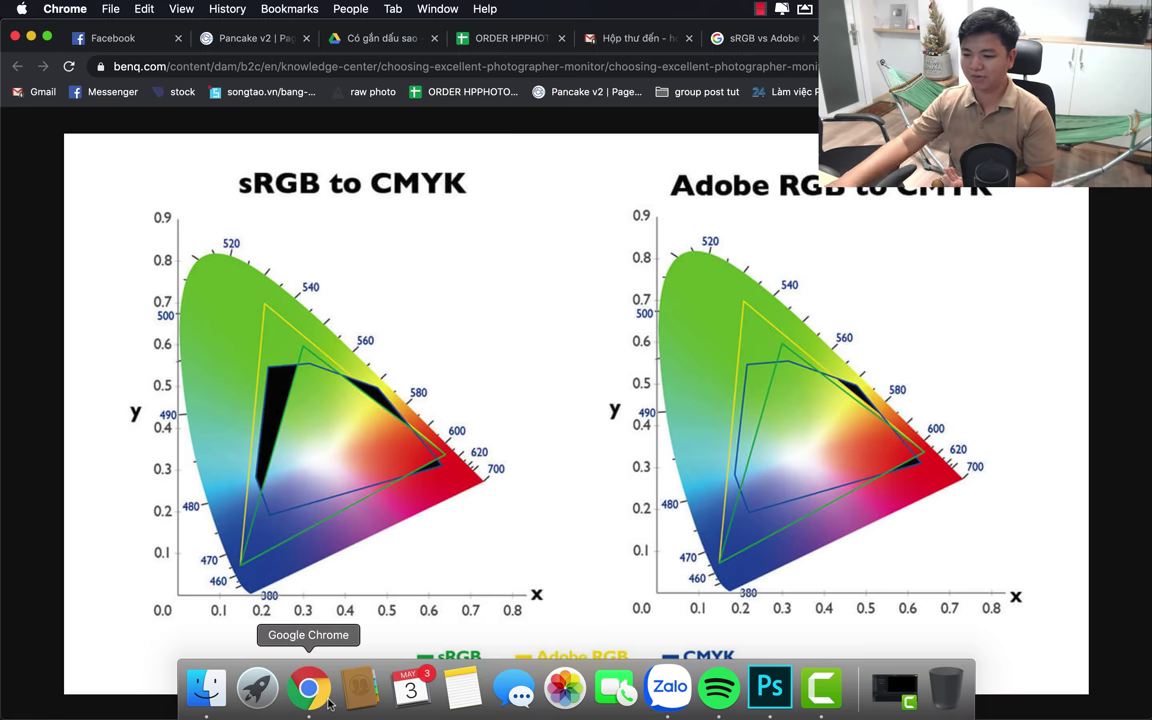
{"action": "key", "text": "ctrl+Tab"}
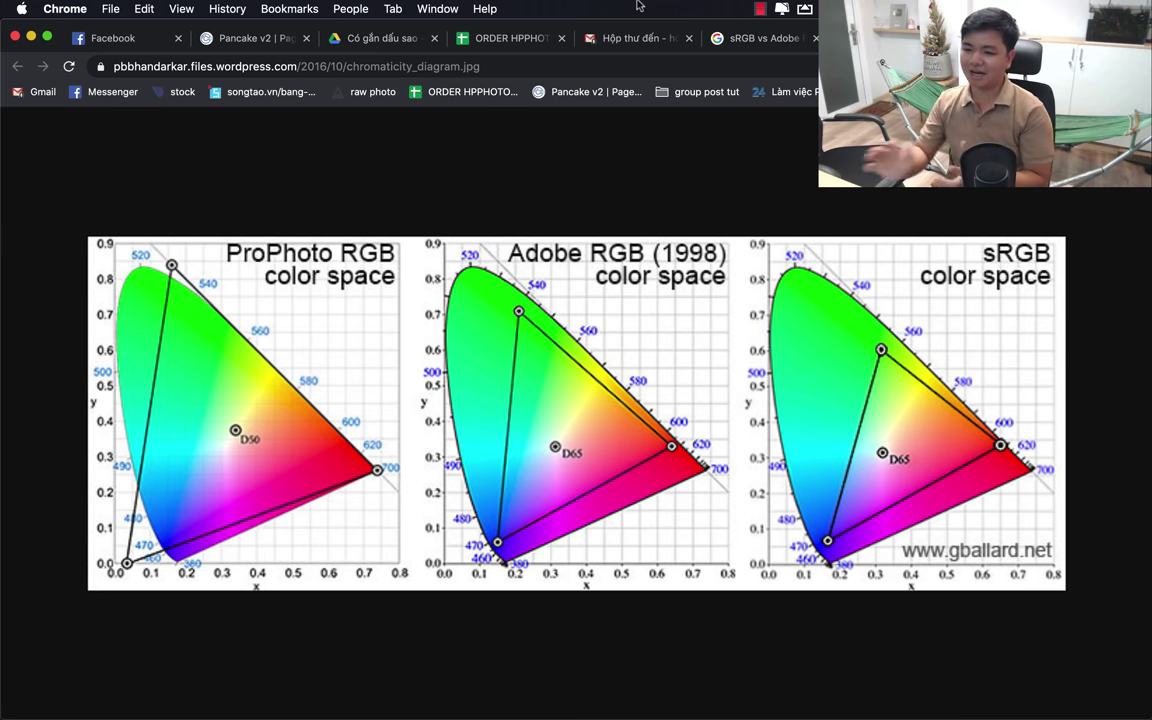